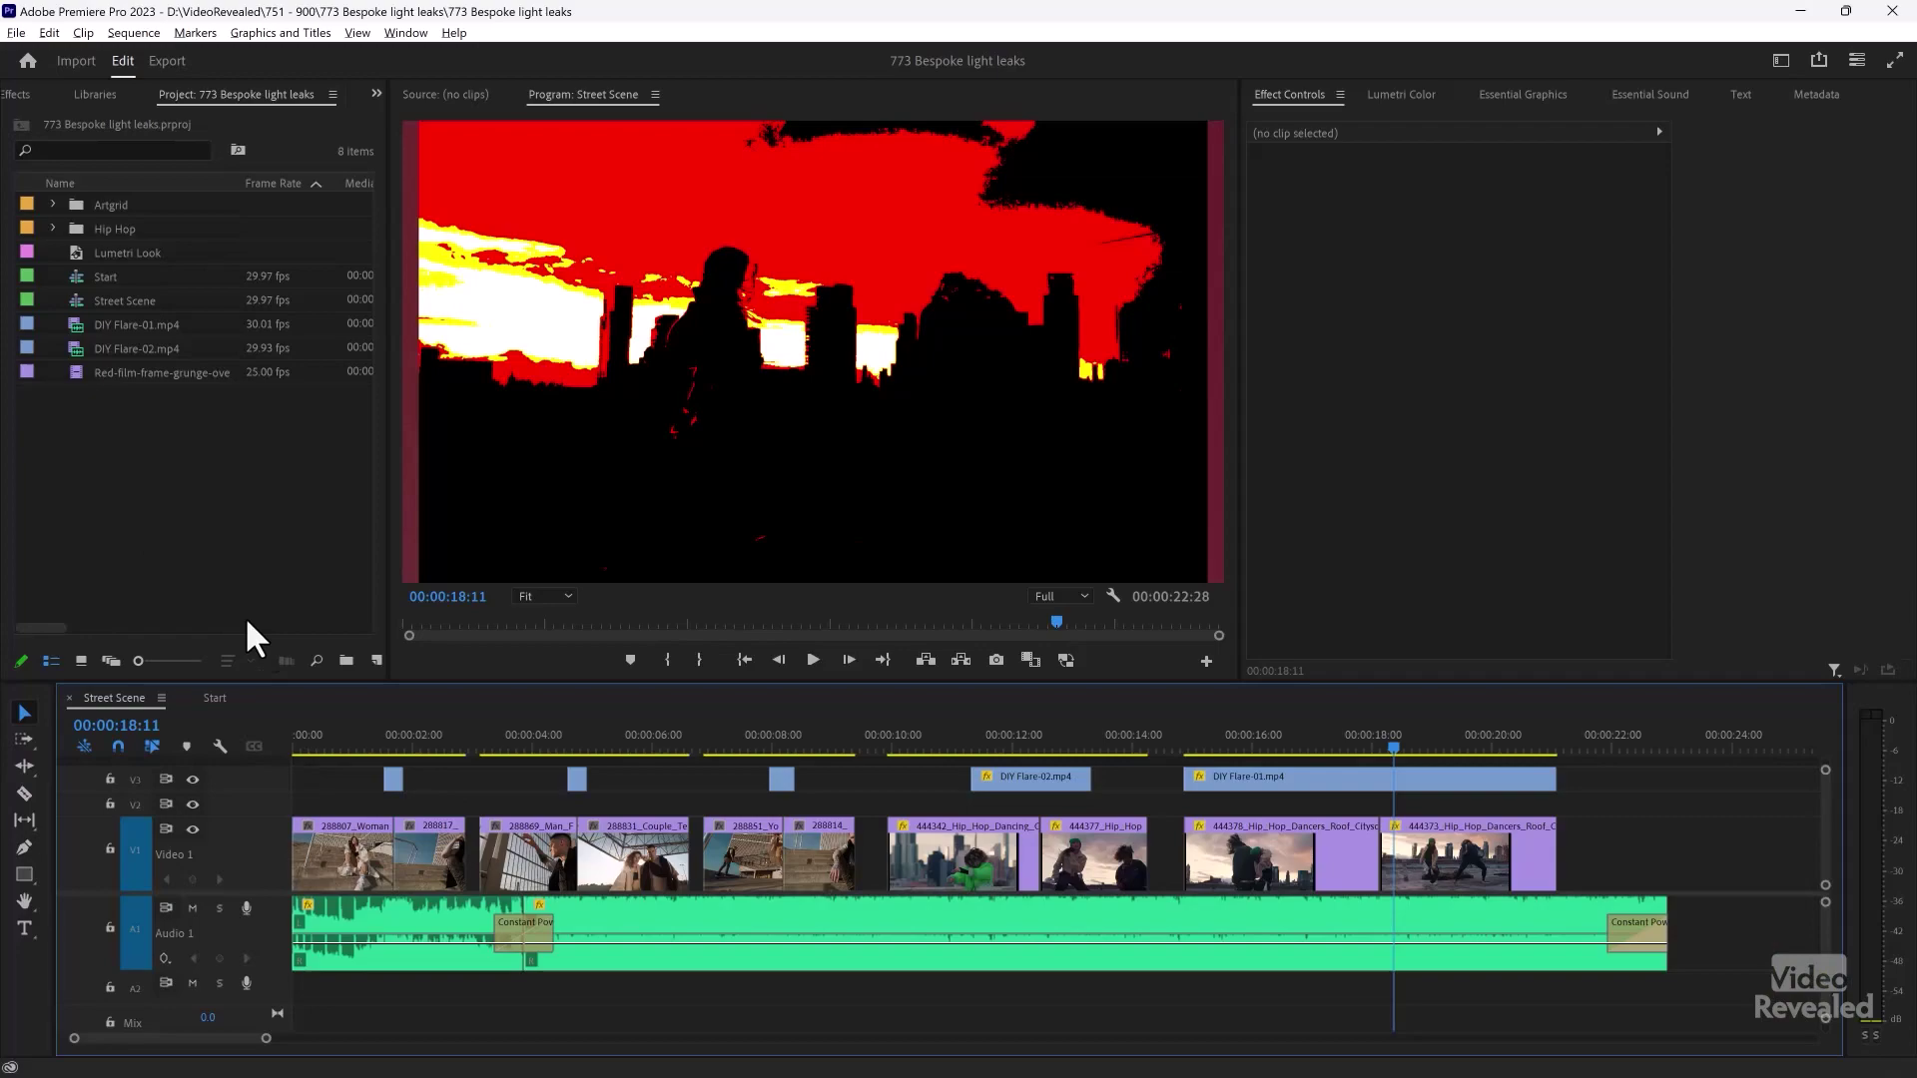
Open the Start sequence, select the first flare clip over the cut, and show only its Opacity settings expanded.
left_click(214, 698)
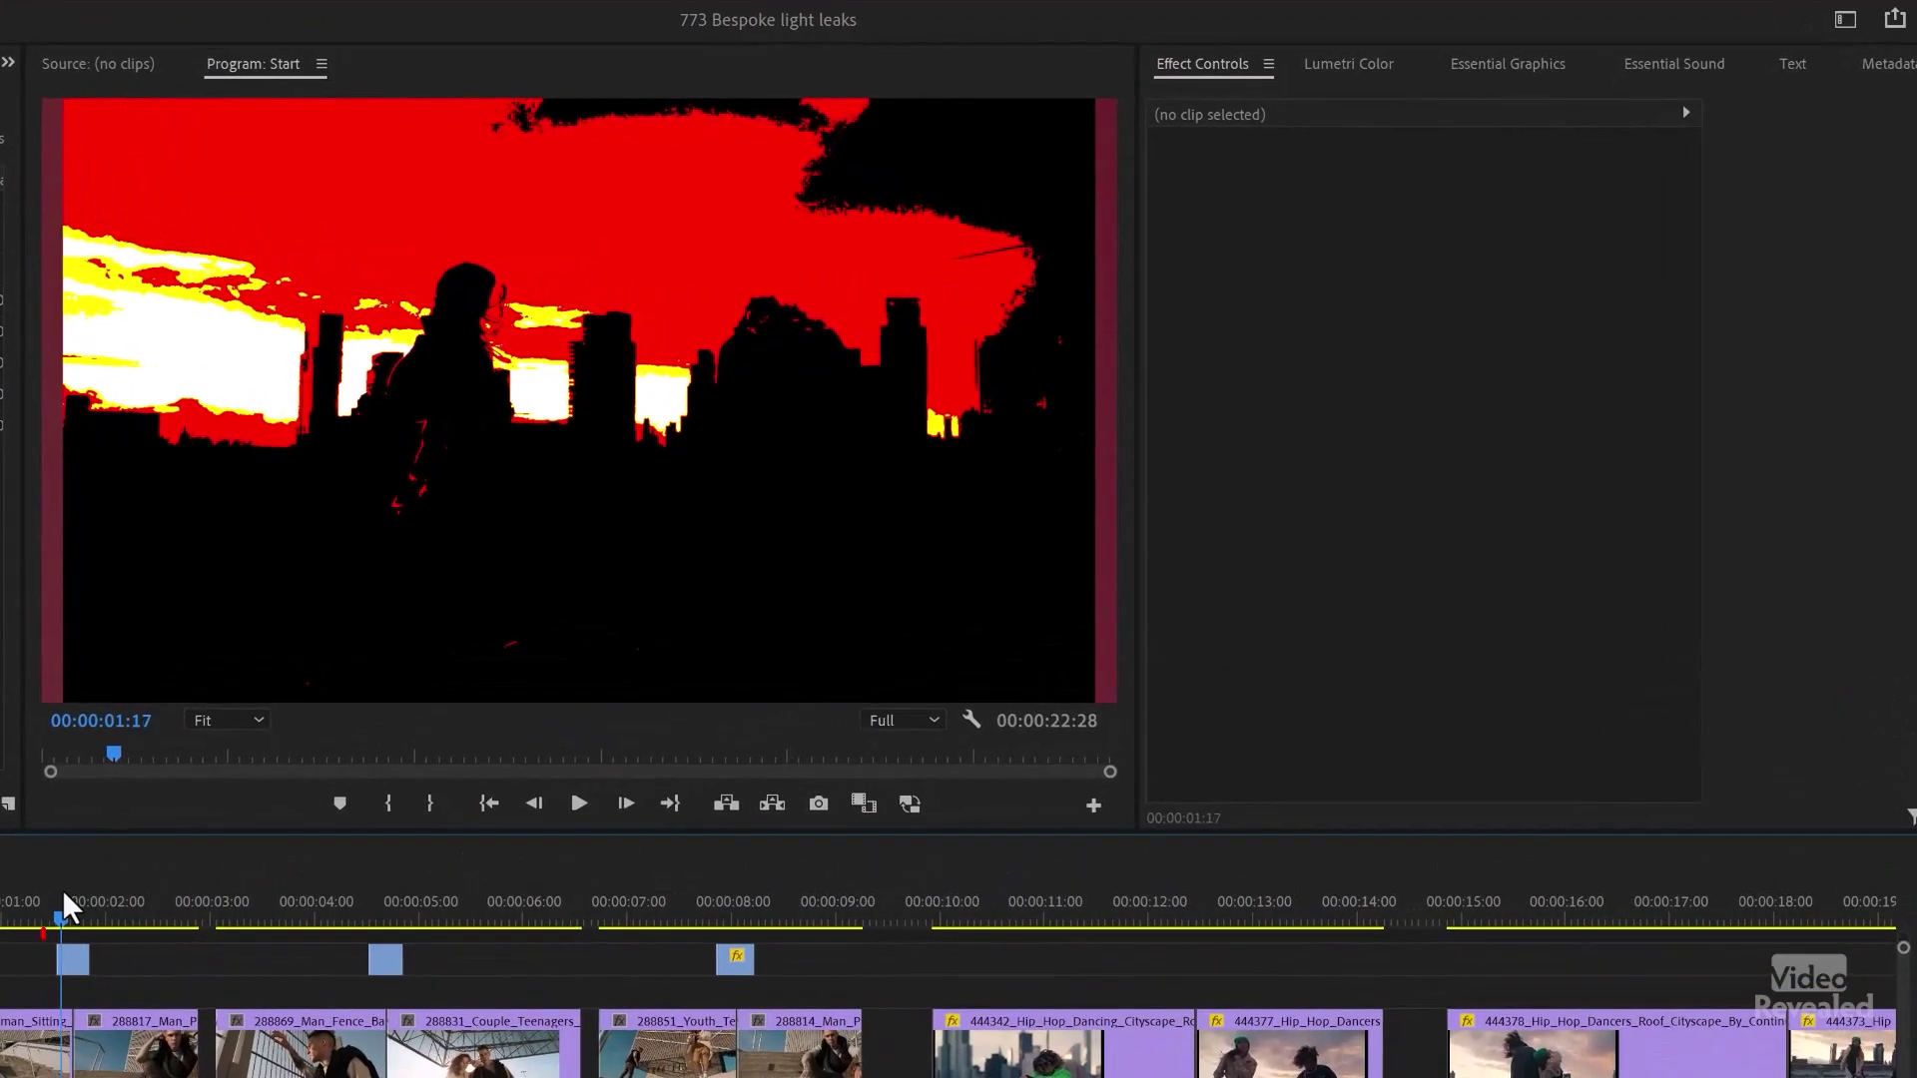
left_click(423, 727)
left_click_drag(70, 891, 80, 890)
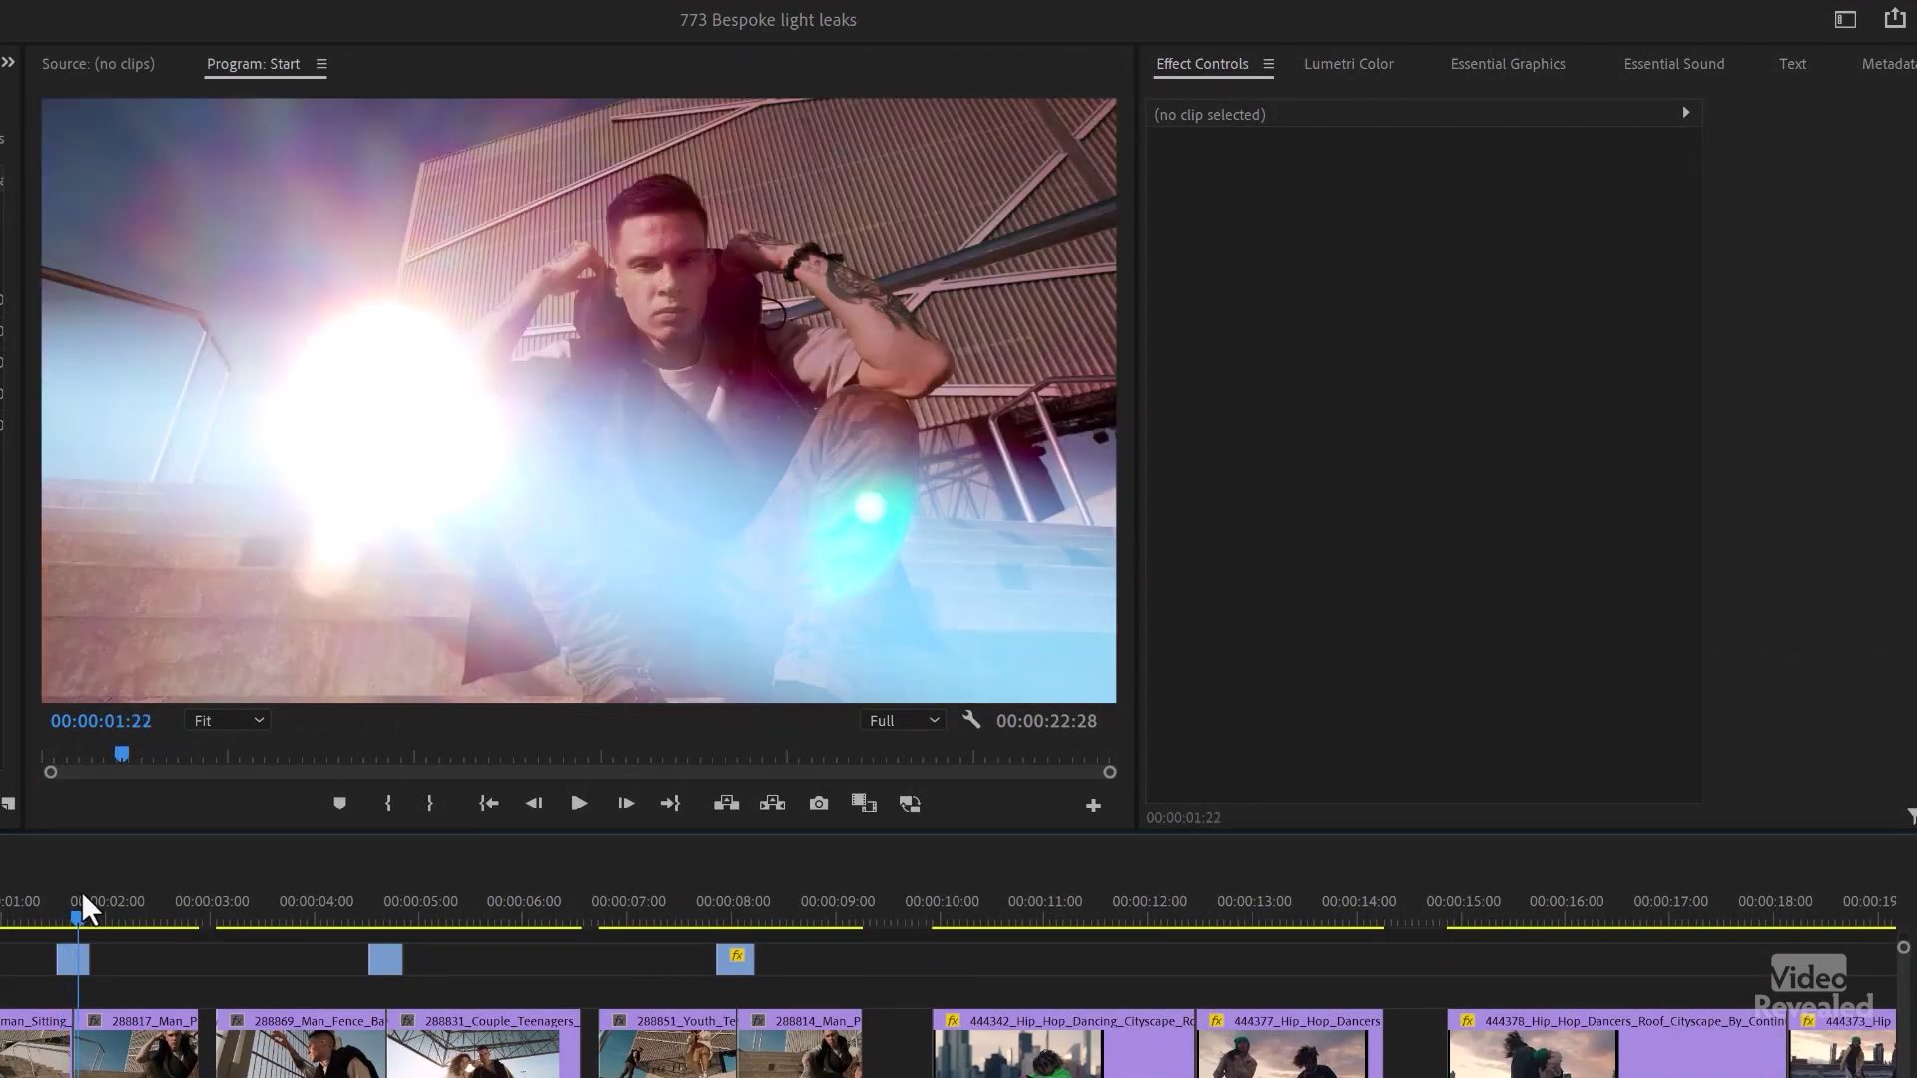
left_click(69, 957)
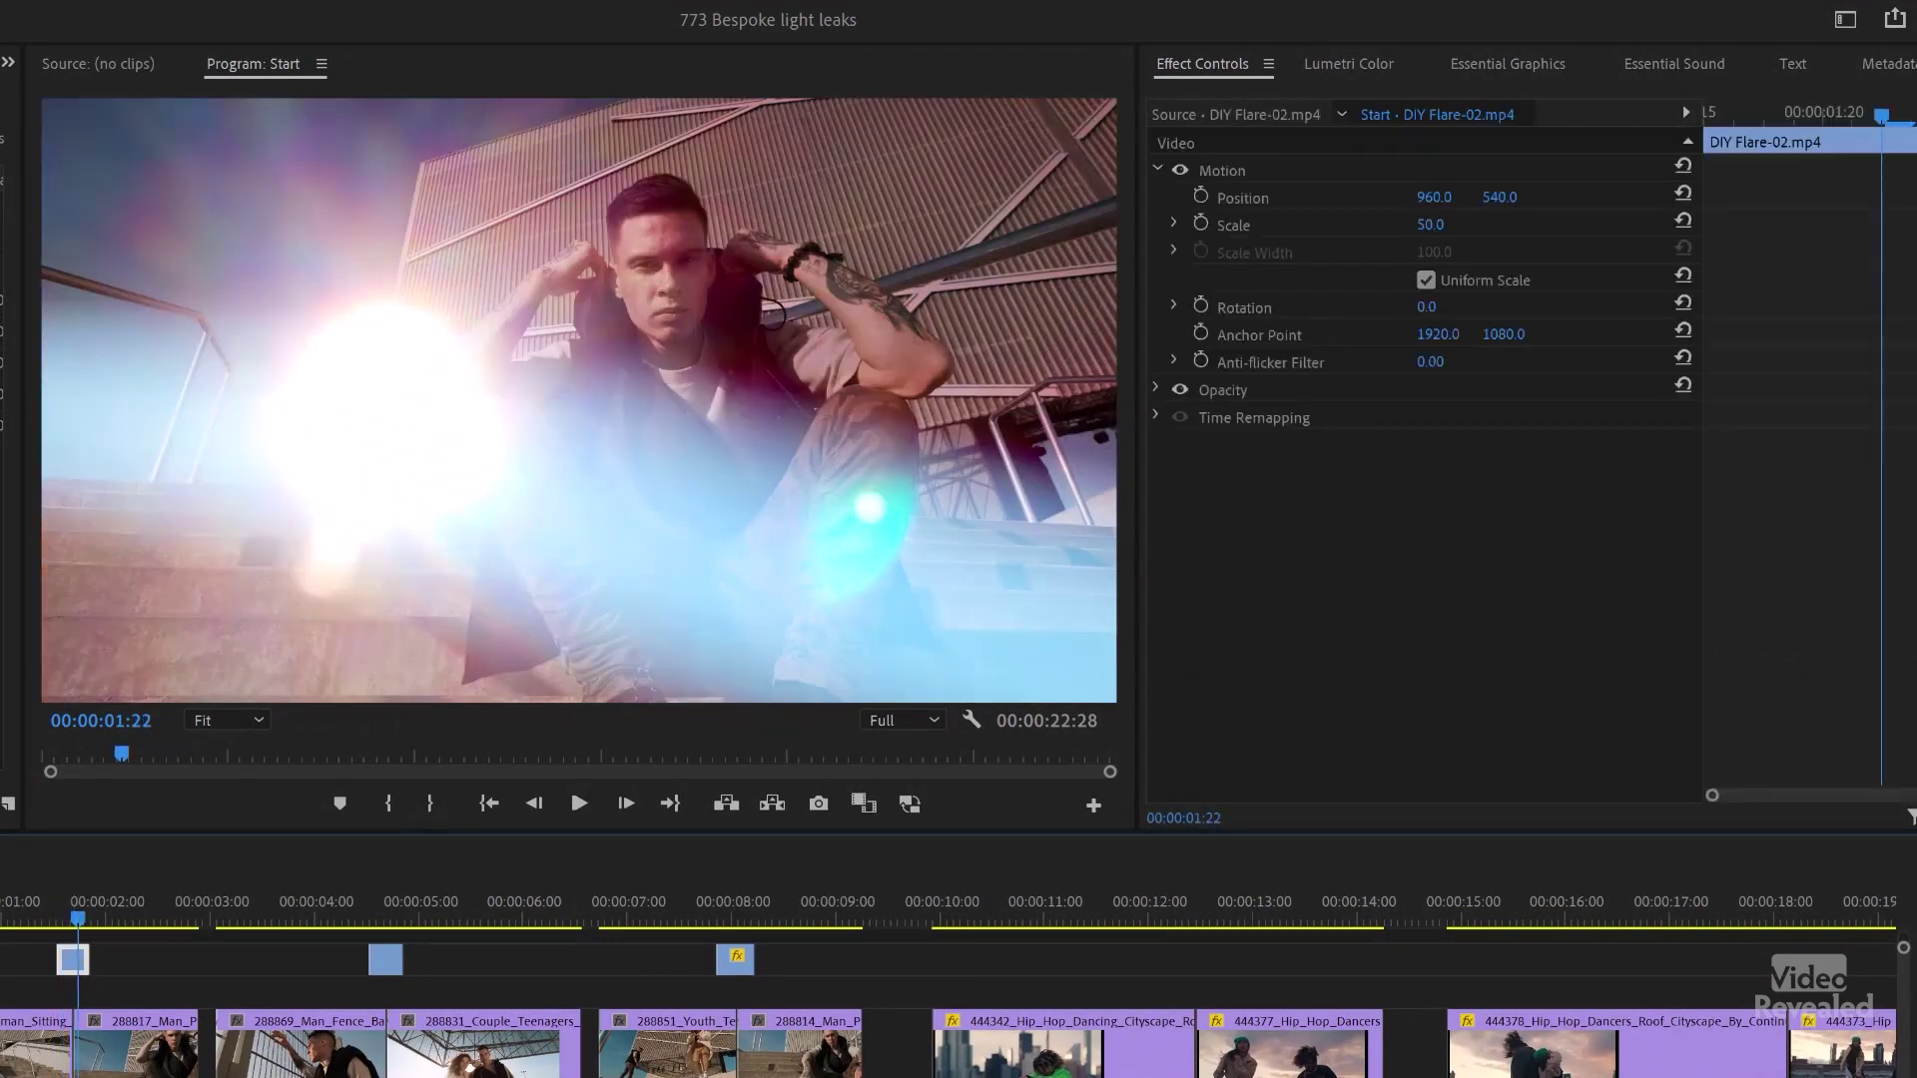
left_click(1154, 387)
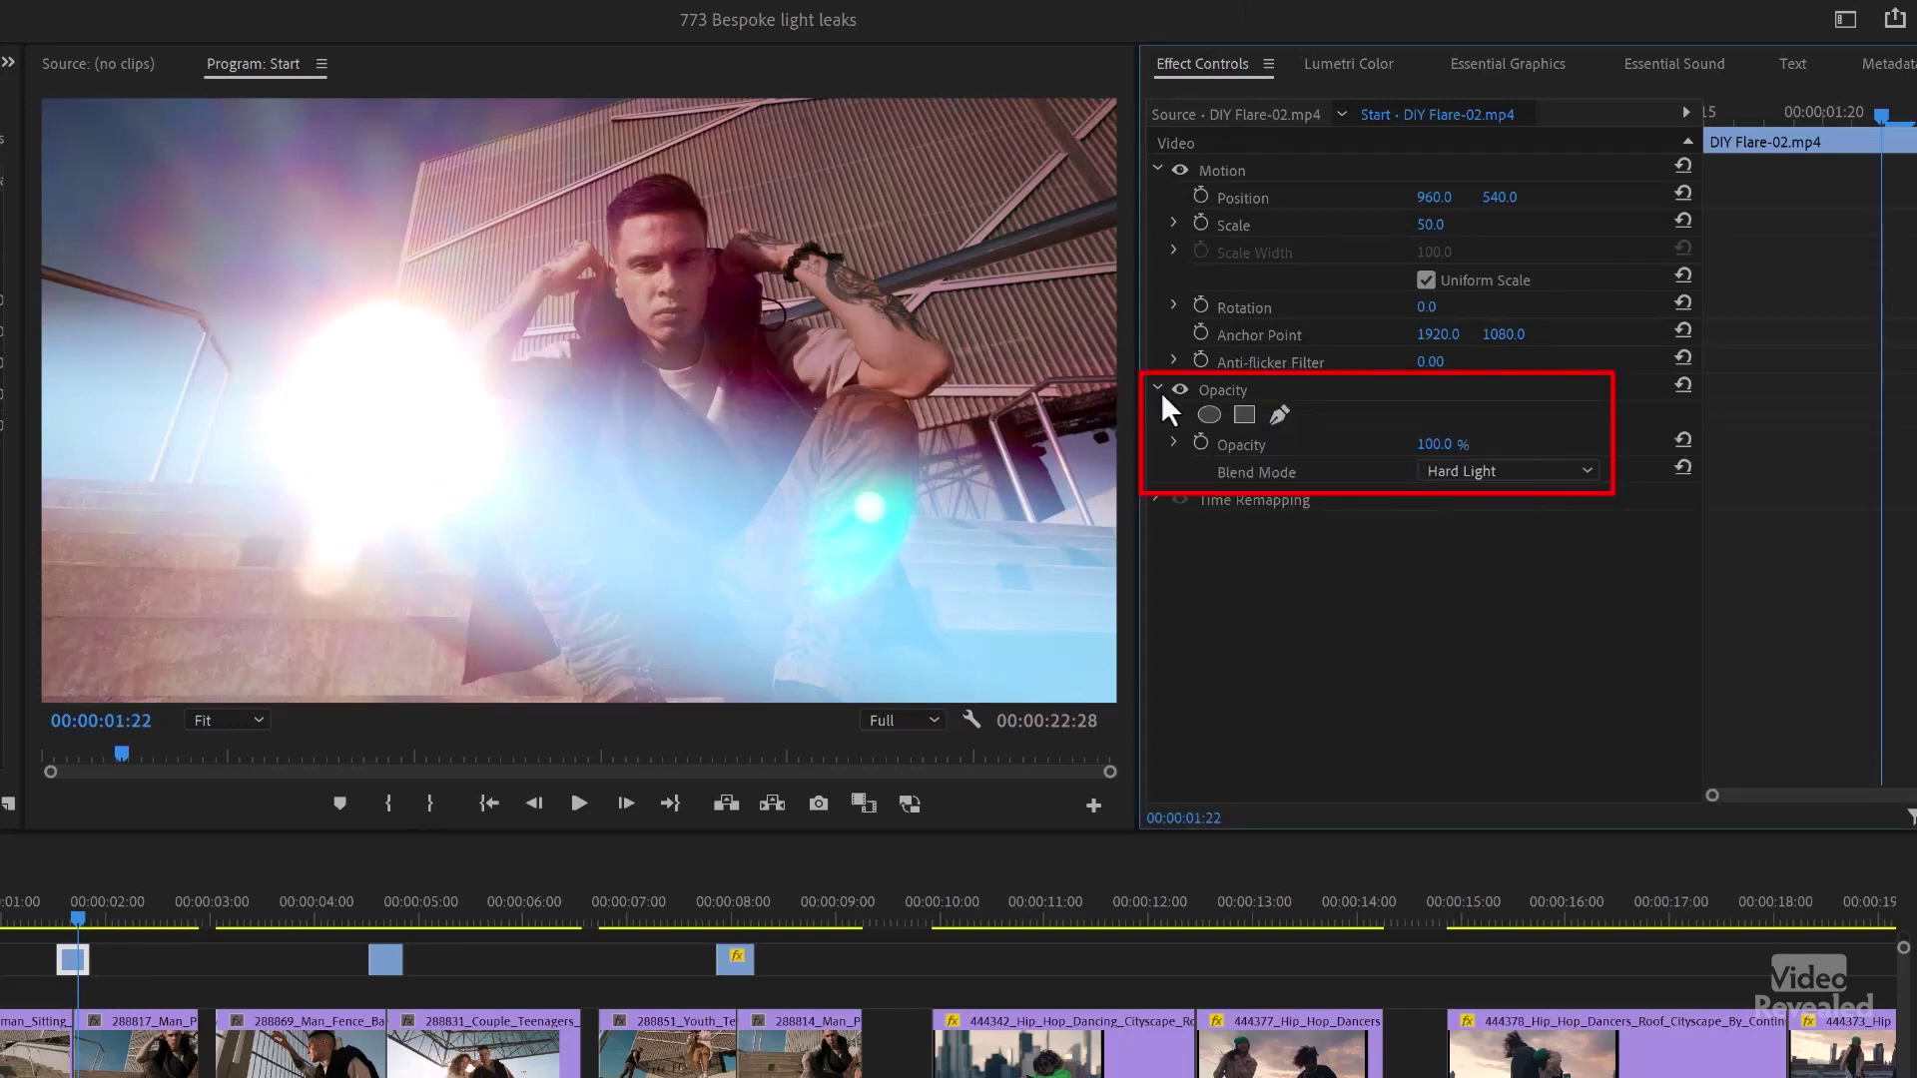
left_click(1156, 168)
left_click(1158, 169)
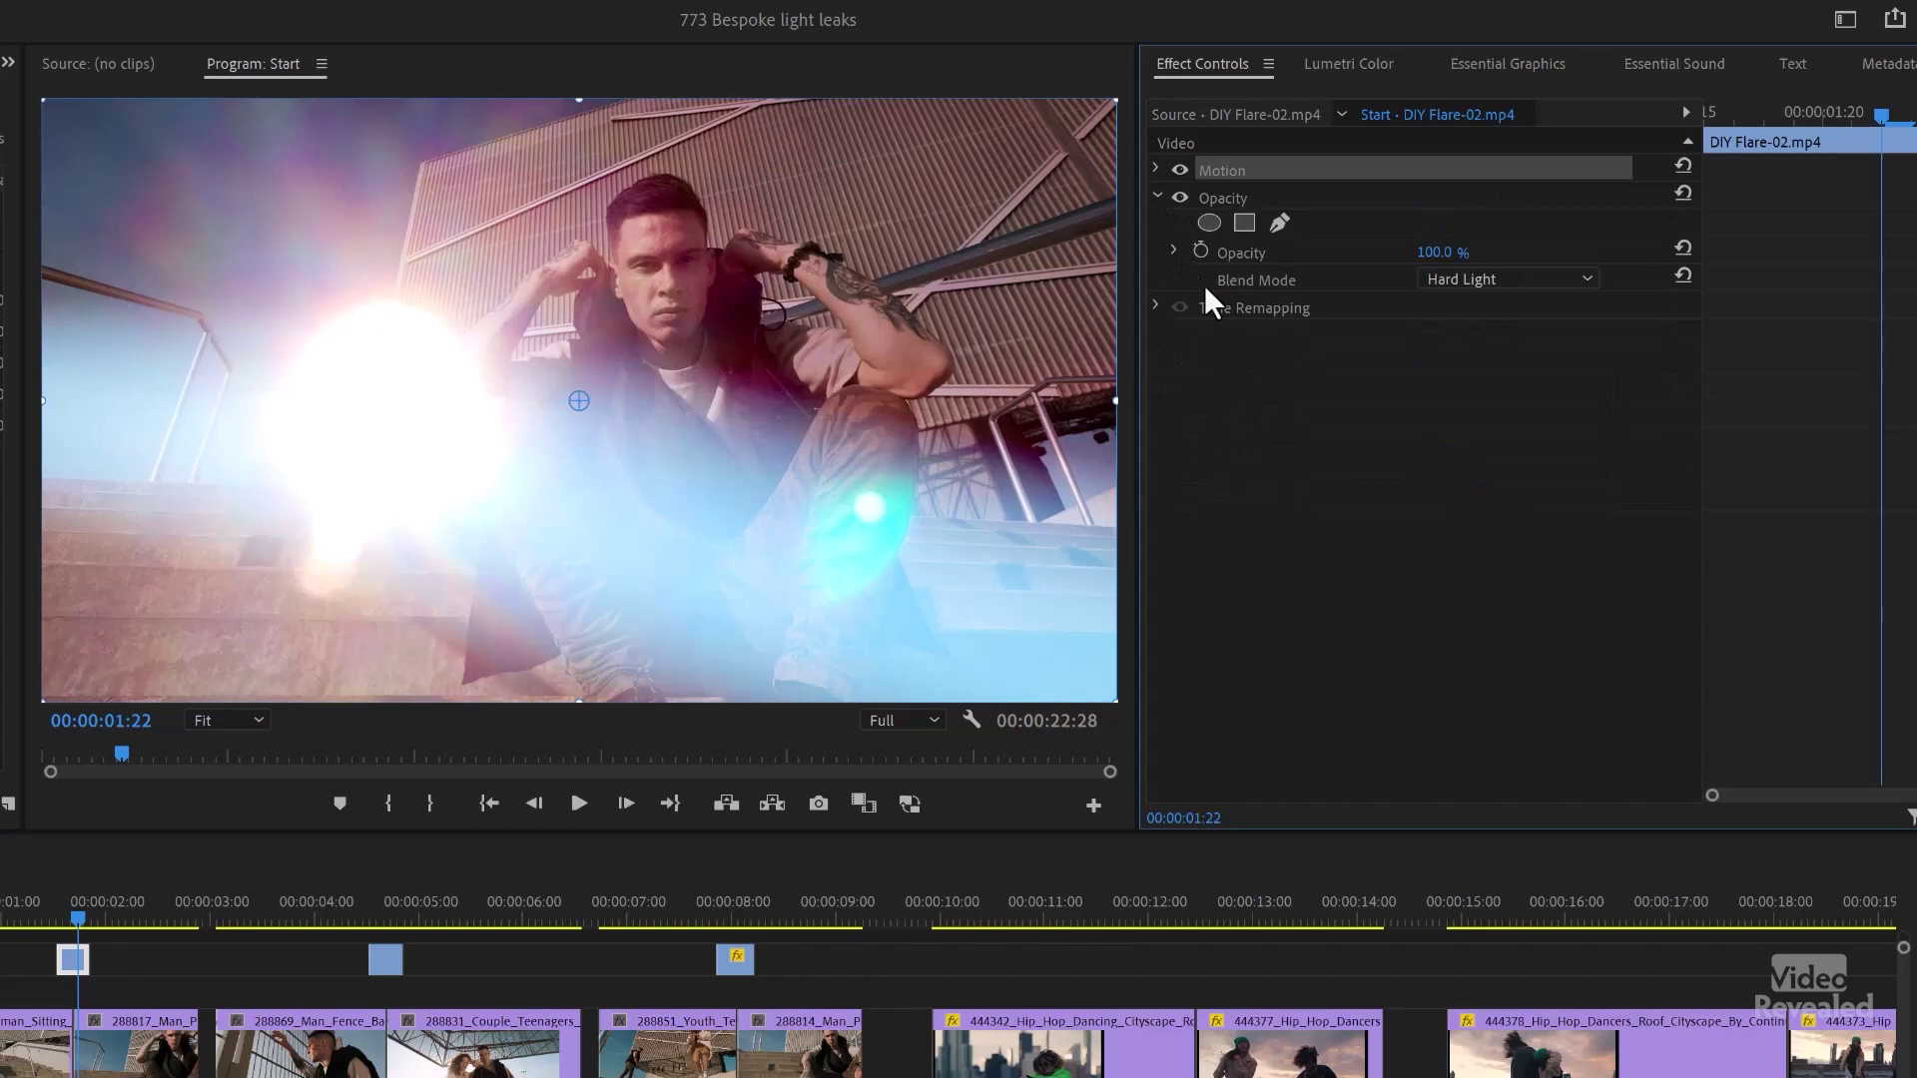
Try the Normal and Soft Light blend modes on the first flare clip, returning it to Hard Light.
left_click(1458, 281)
left_click(1506, 321)
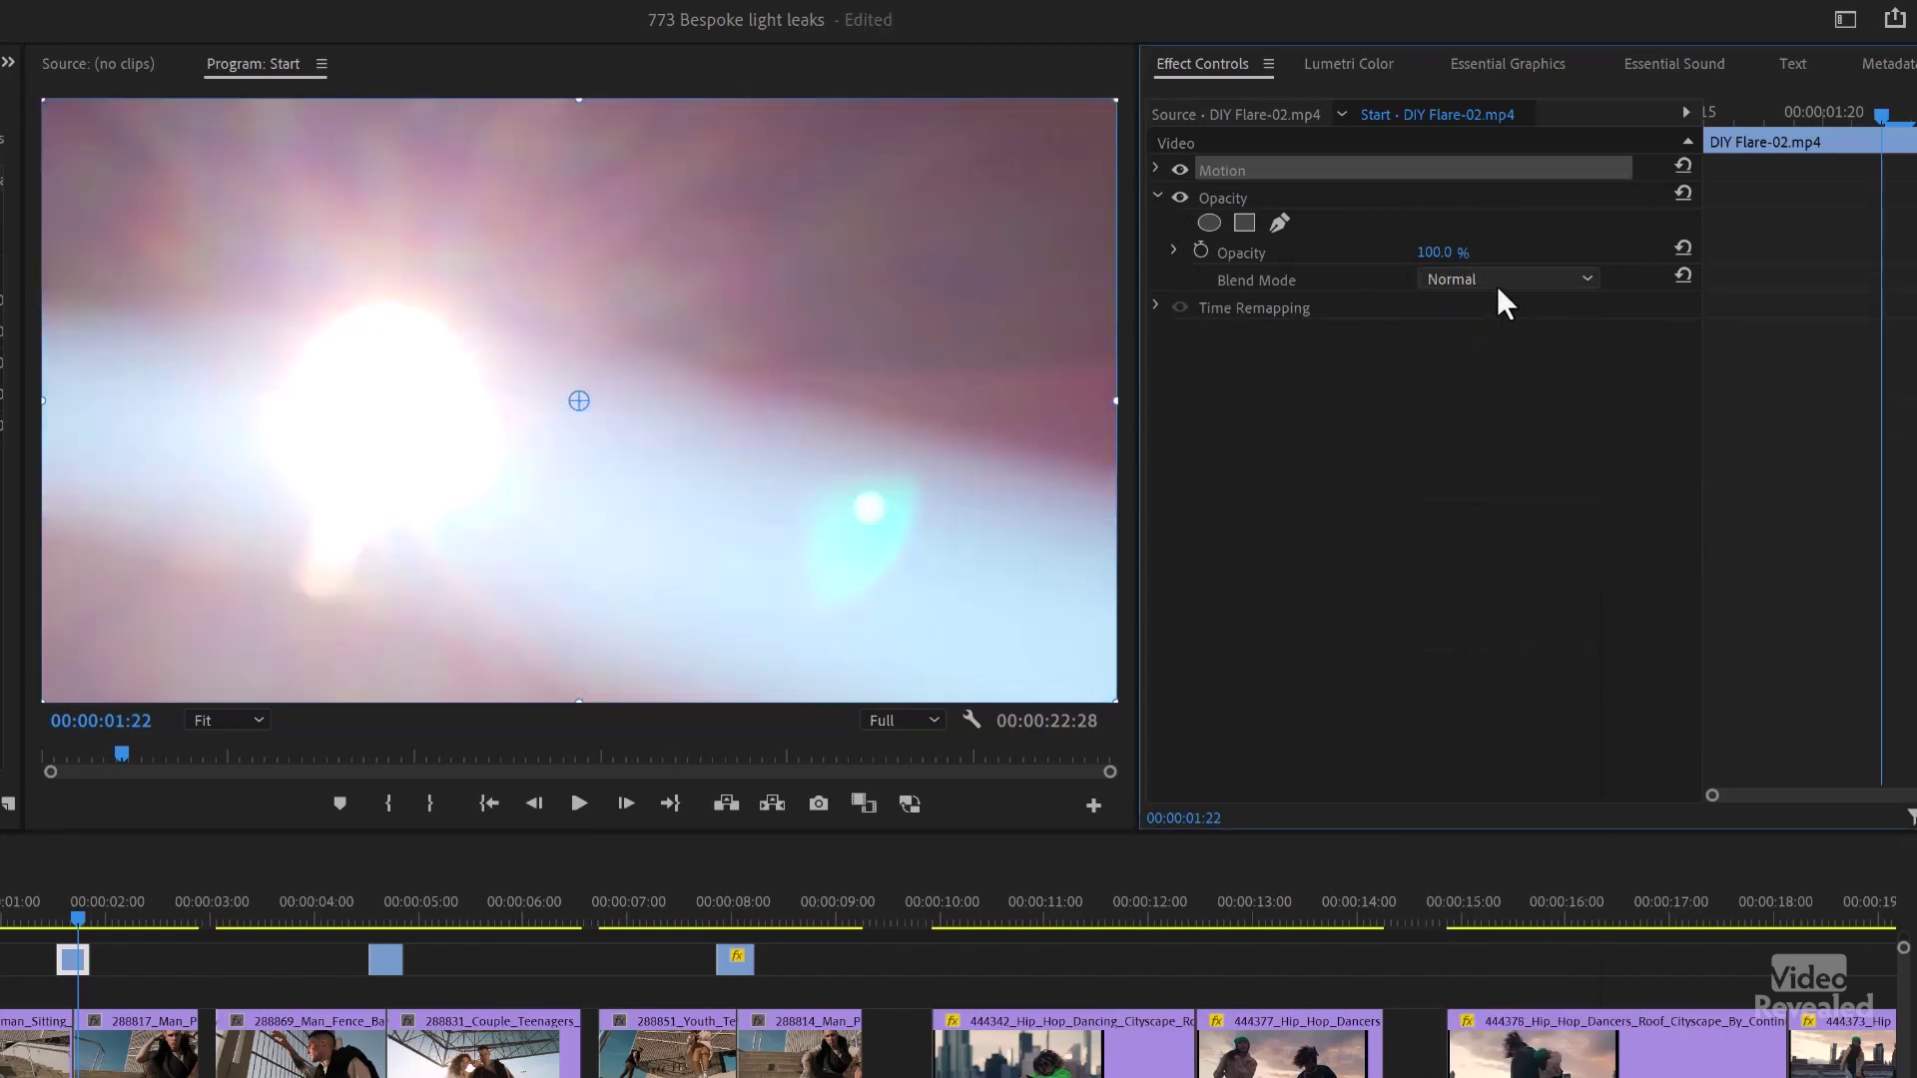
key("ctrl+z")
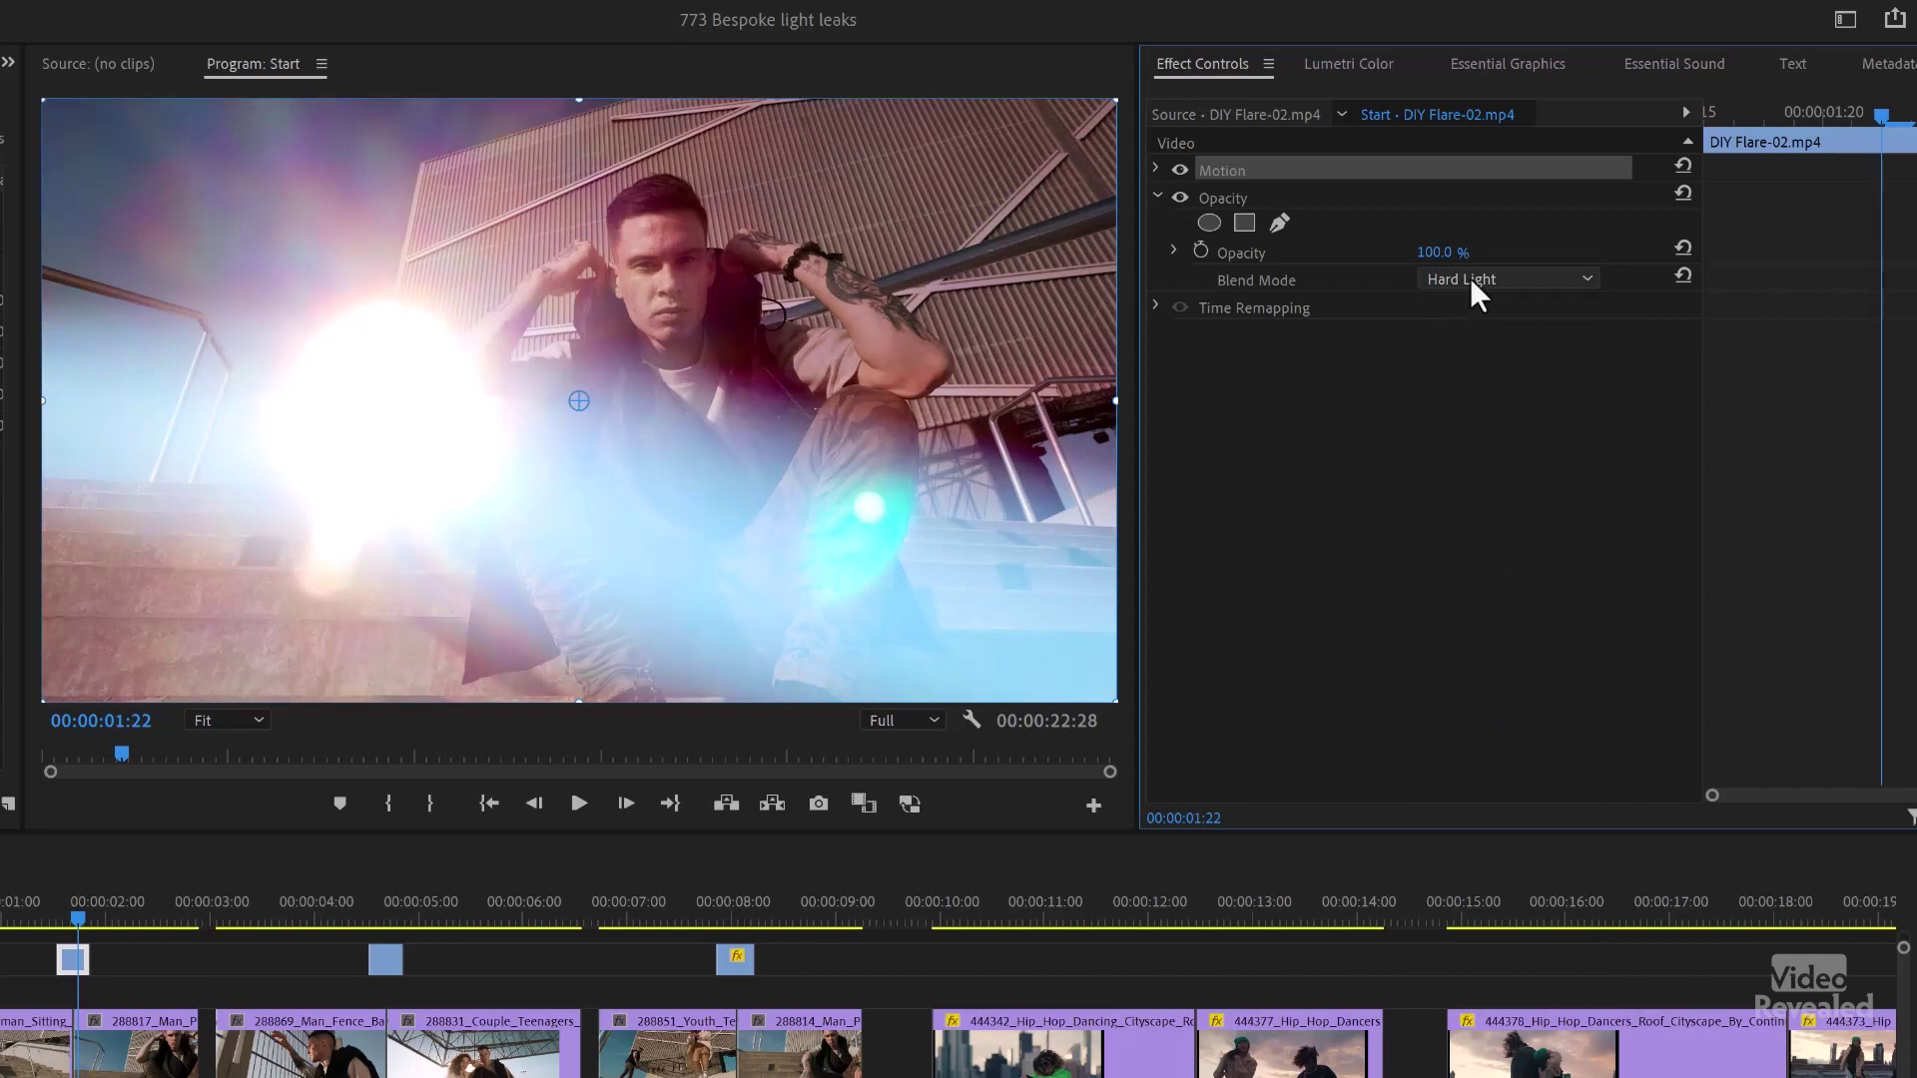
left_click(1472, 279)
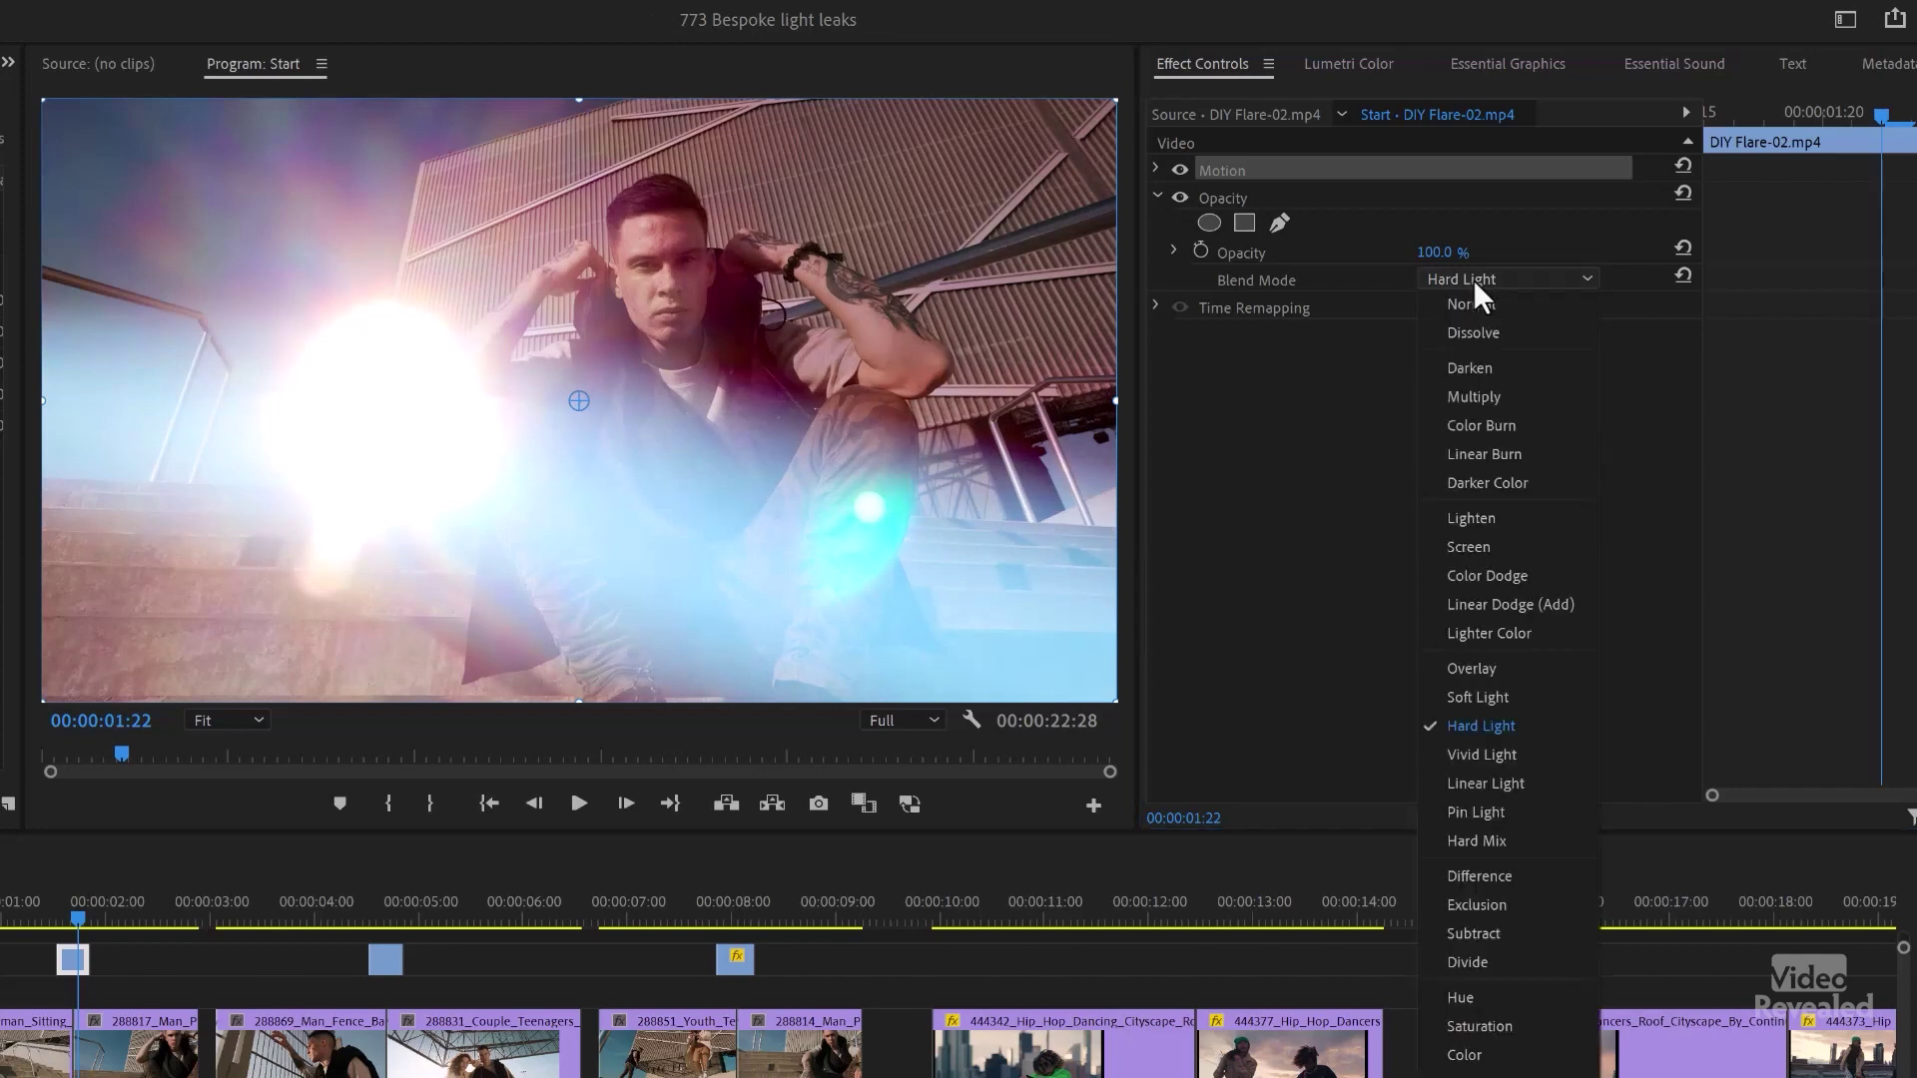
left_click(1497, 579)
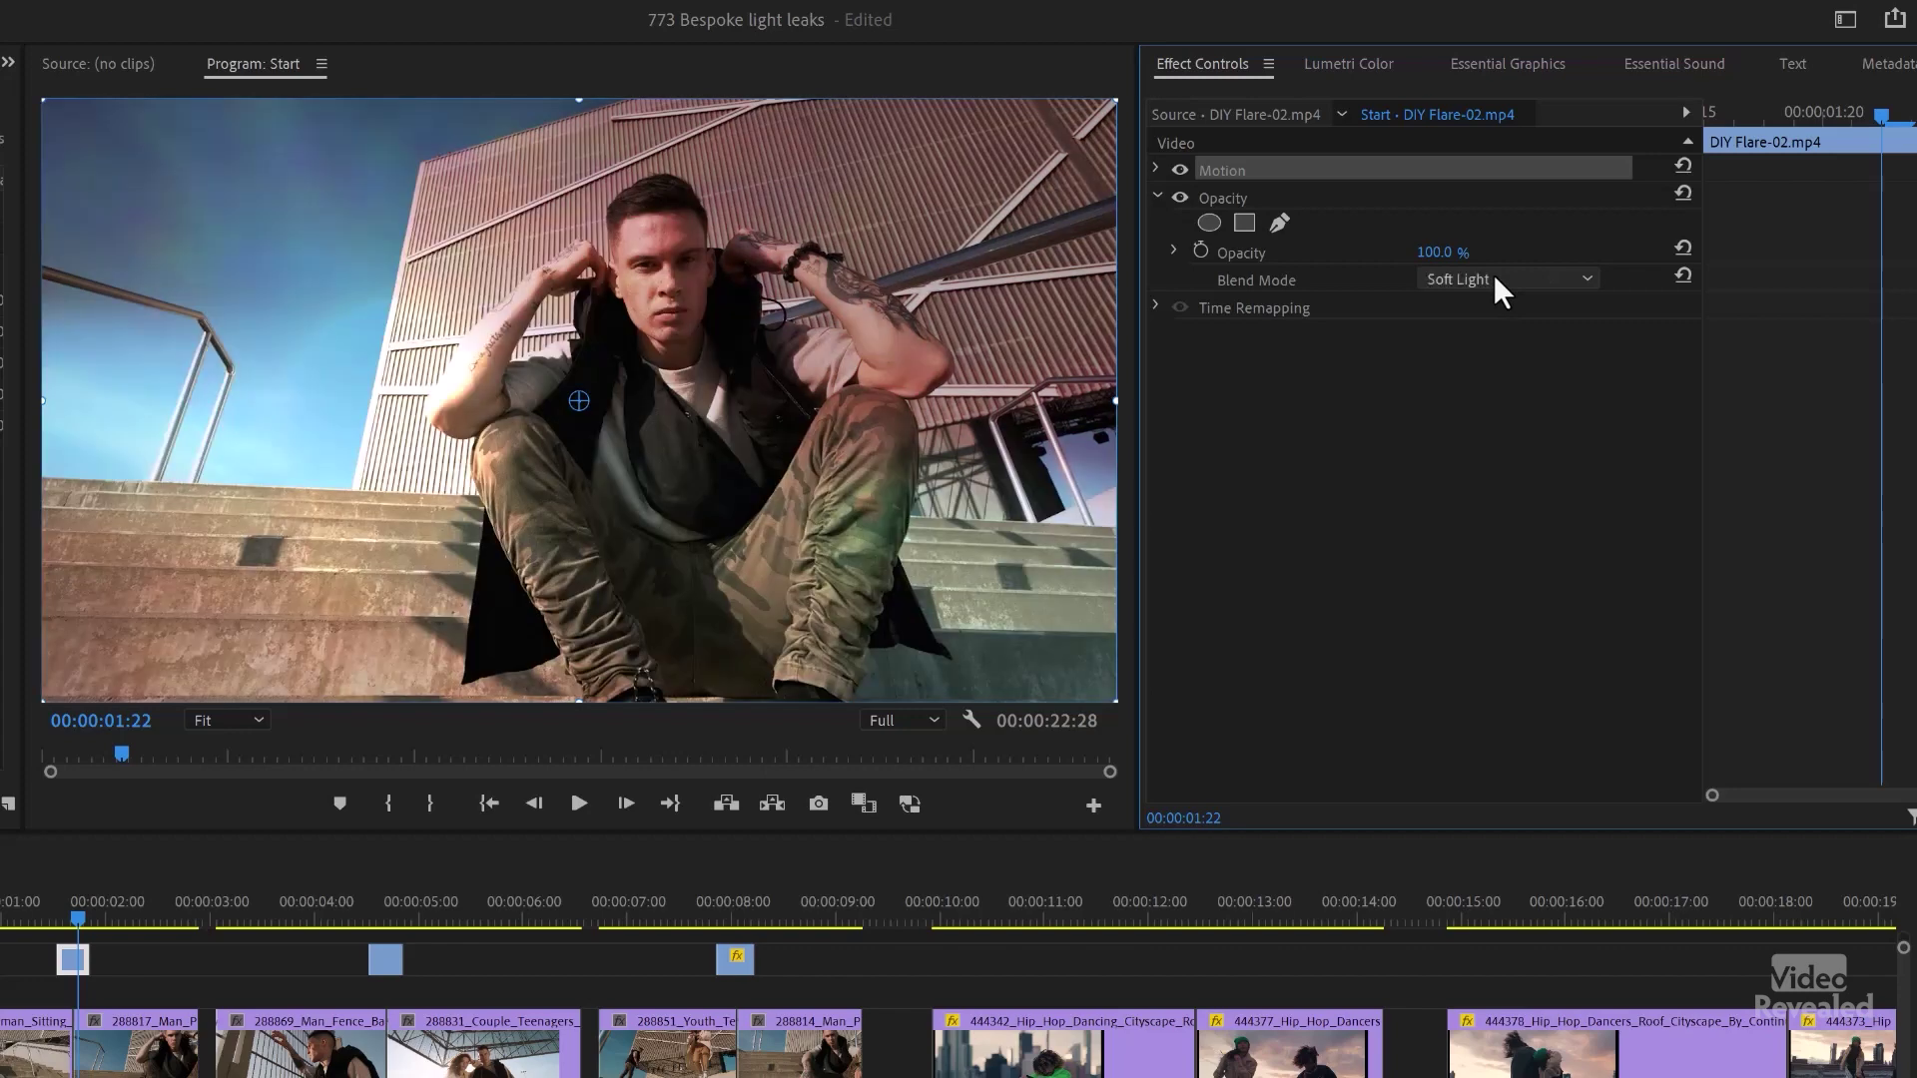
scroll(1494, 275, "down", 1)
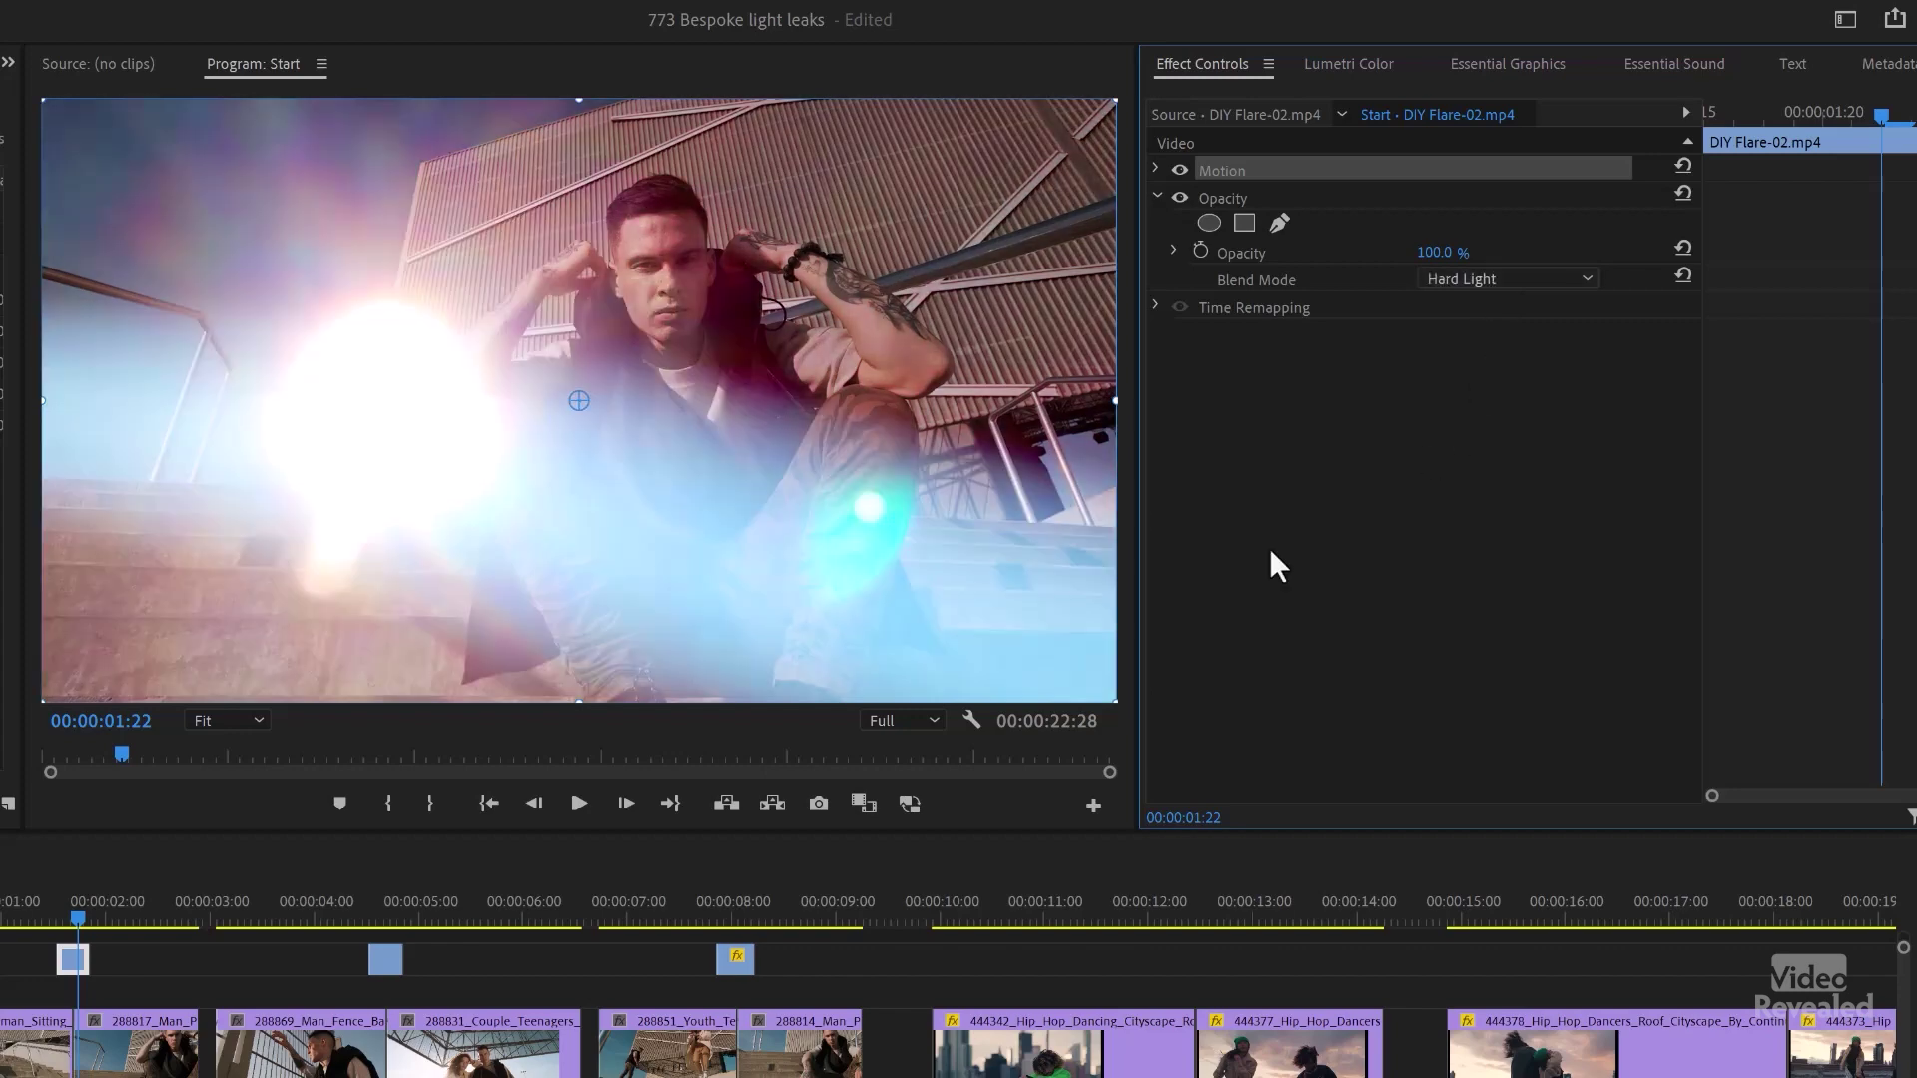
Load the first flare clip from the Start sequence as a source clip and scrub through the frames around its used range.
mouse_move(70, 914)
left_mouse_down()
mouse_move(46, 919)
mouse_move(68, 920)
left_mouse_up()
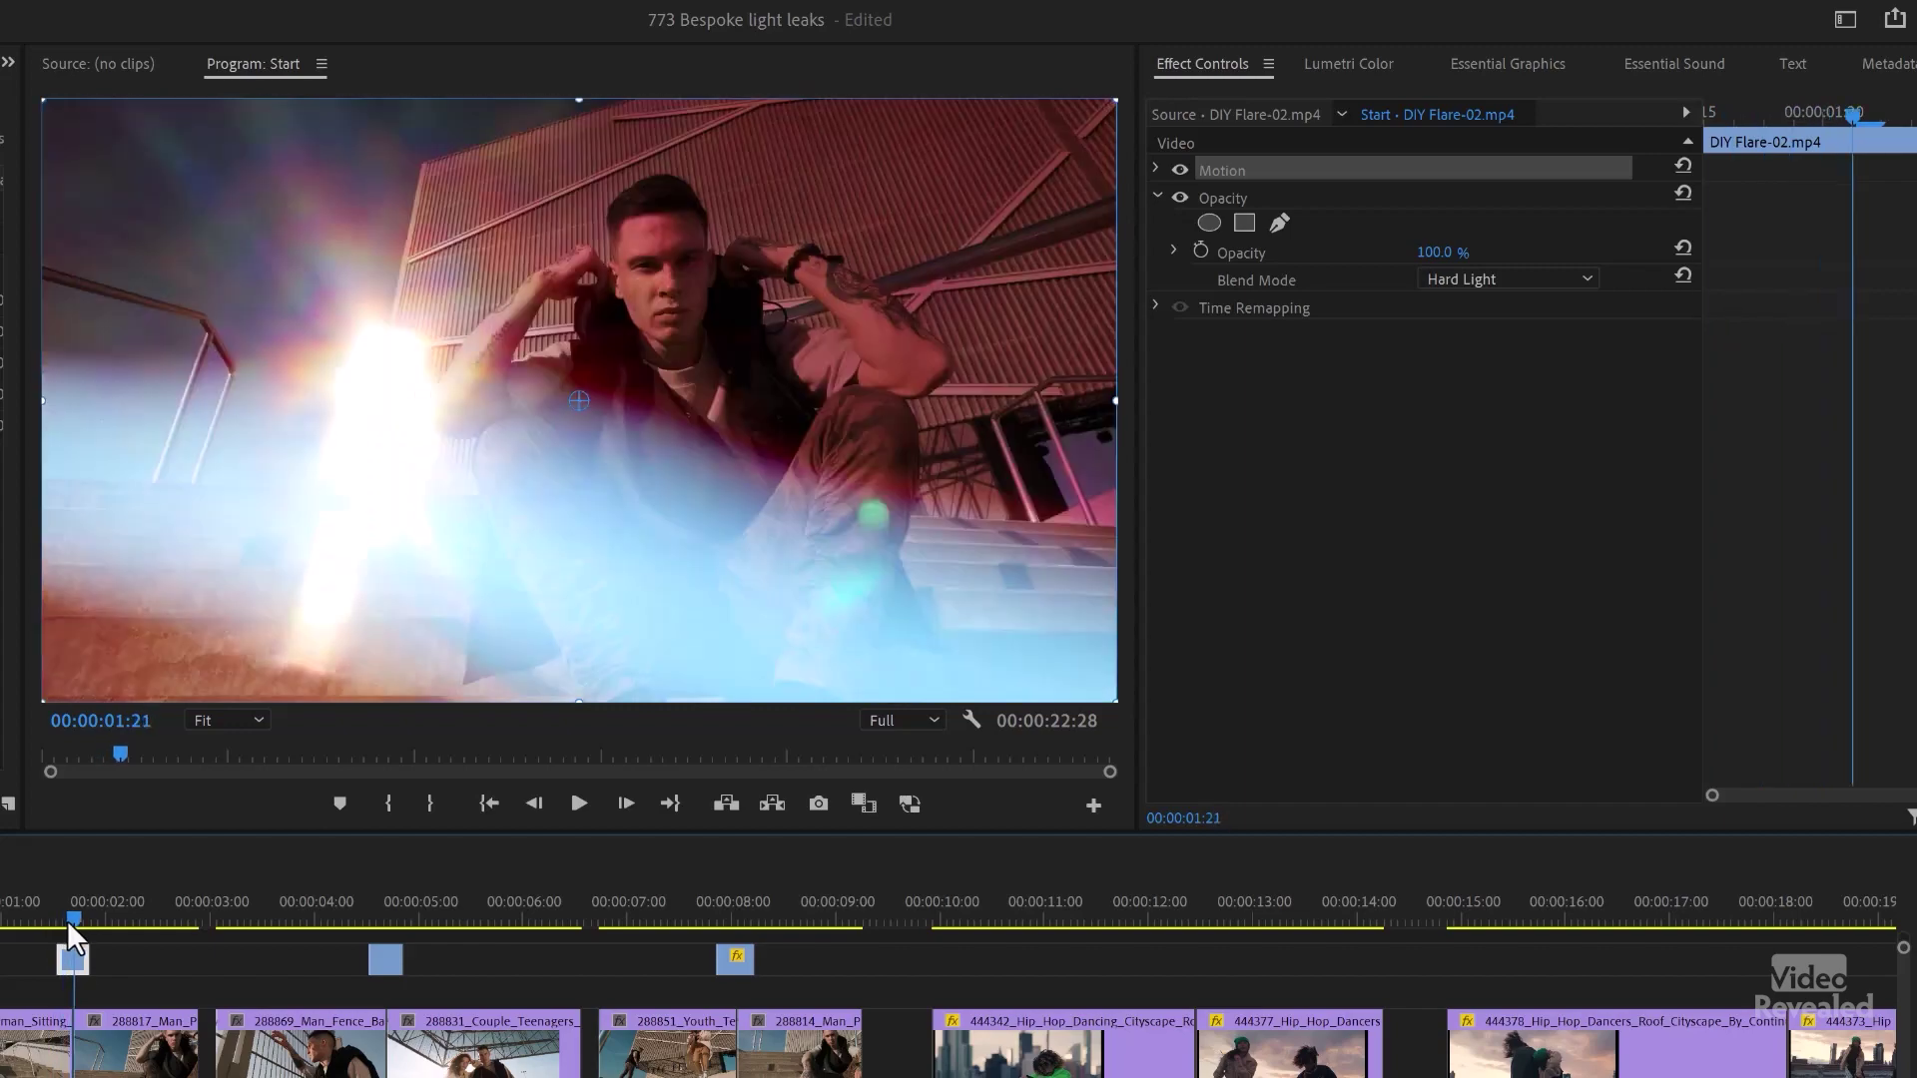
left_click_drag(74, 921, 70, 941)
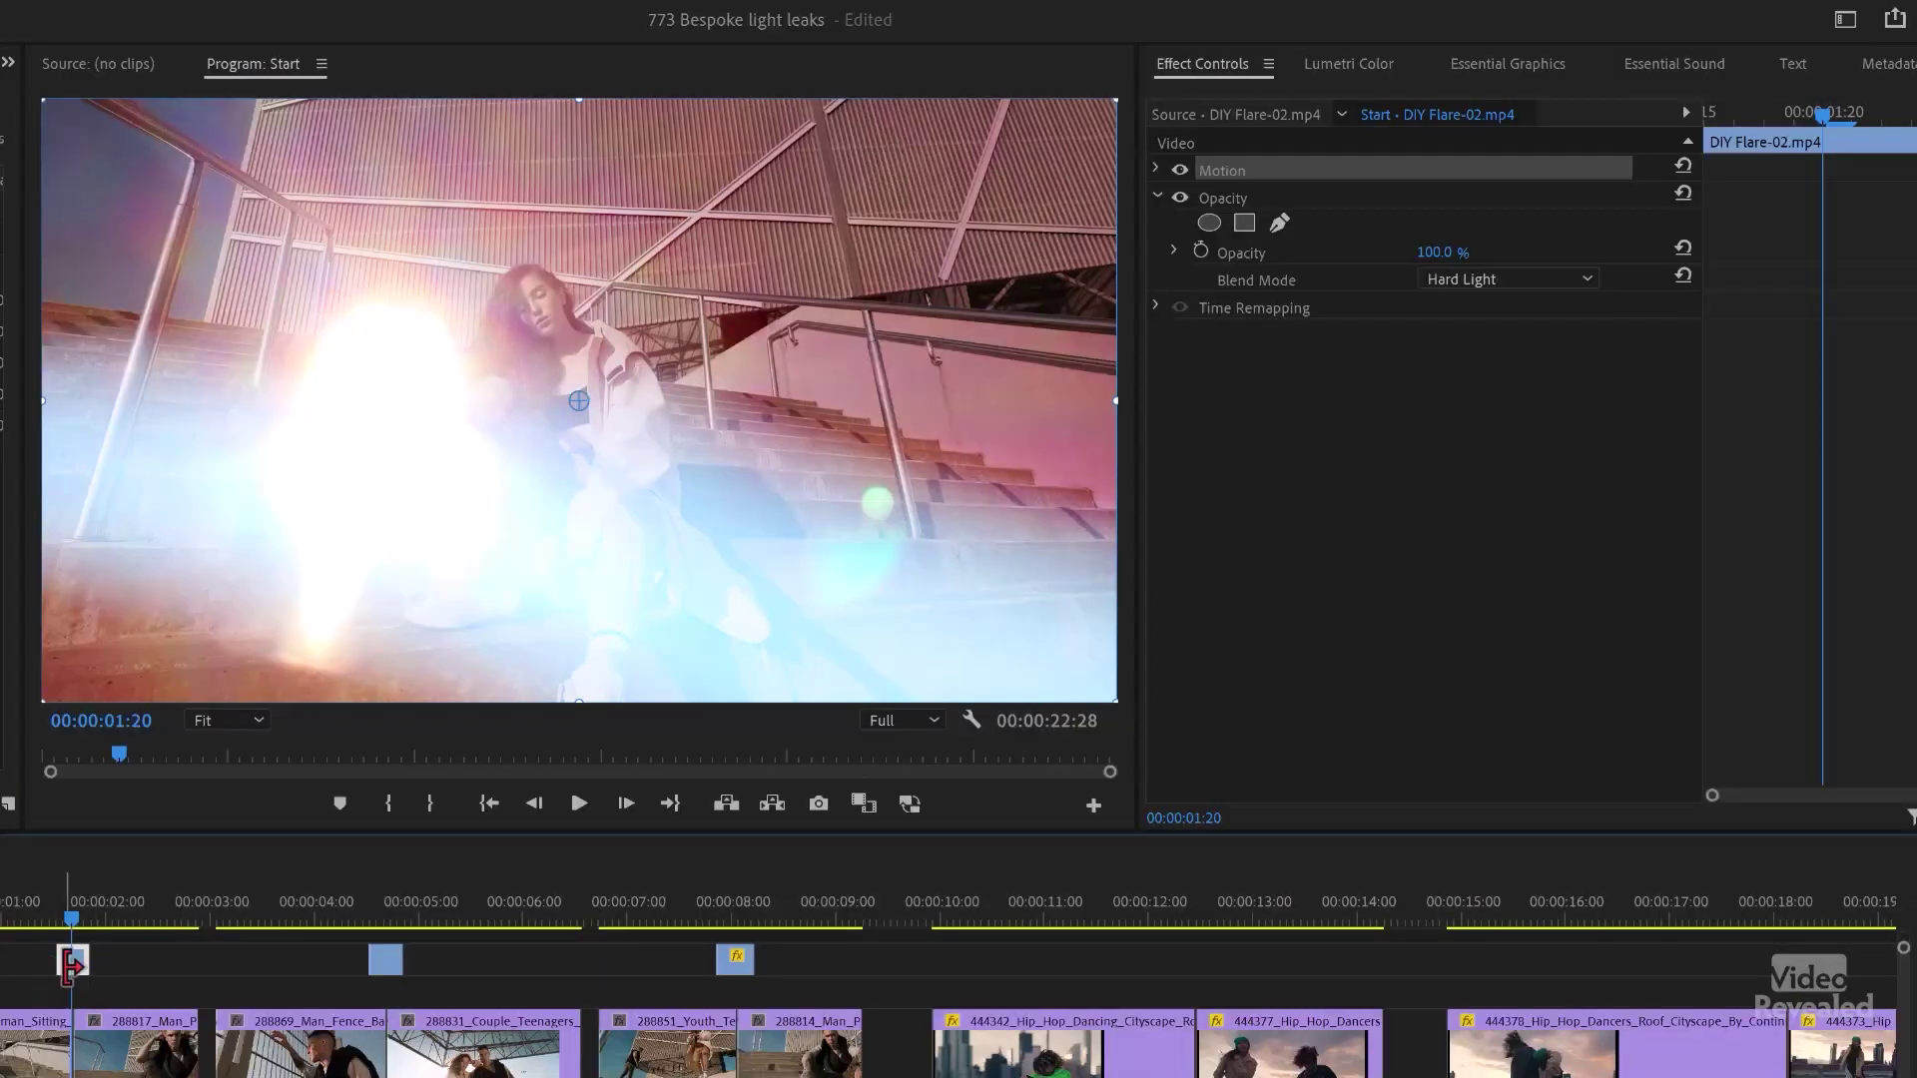
double_click(73, 960)
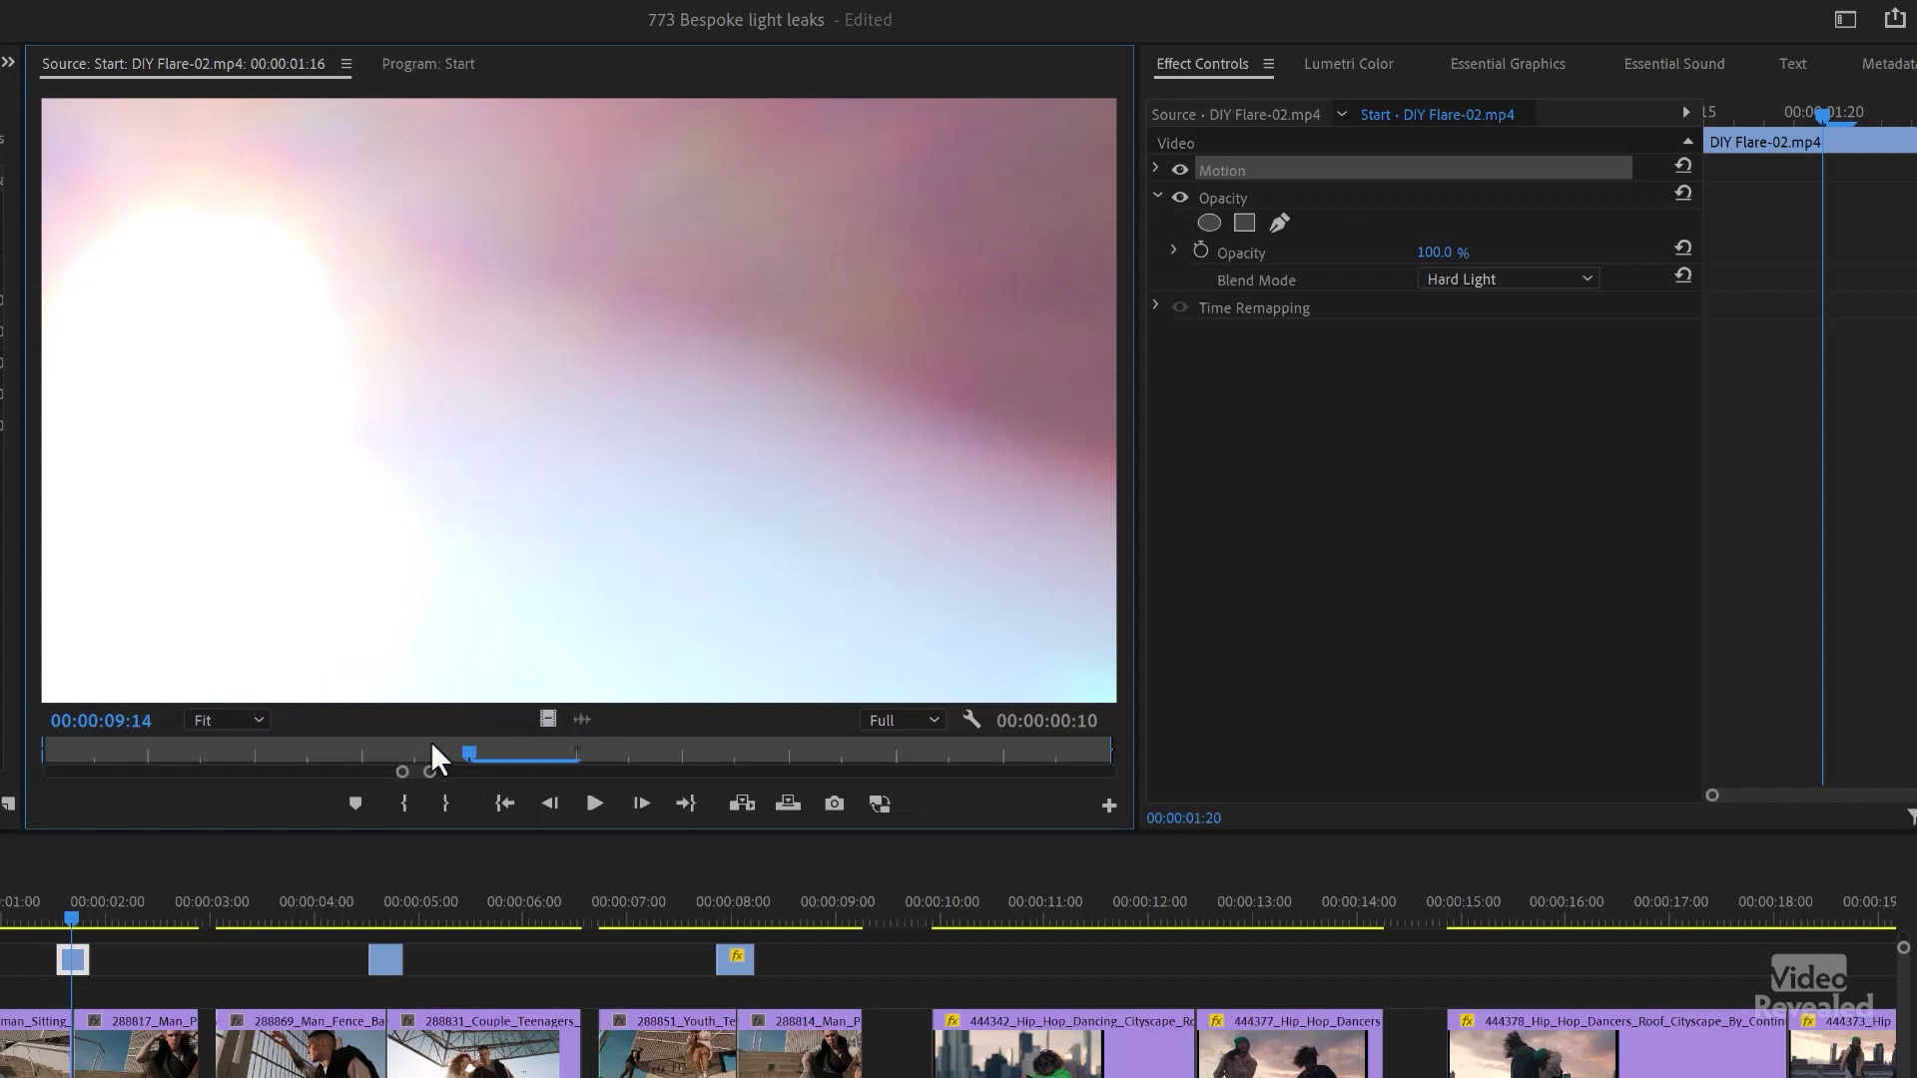
left_click_drag(411, 777, 47, 754)
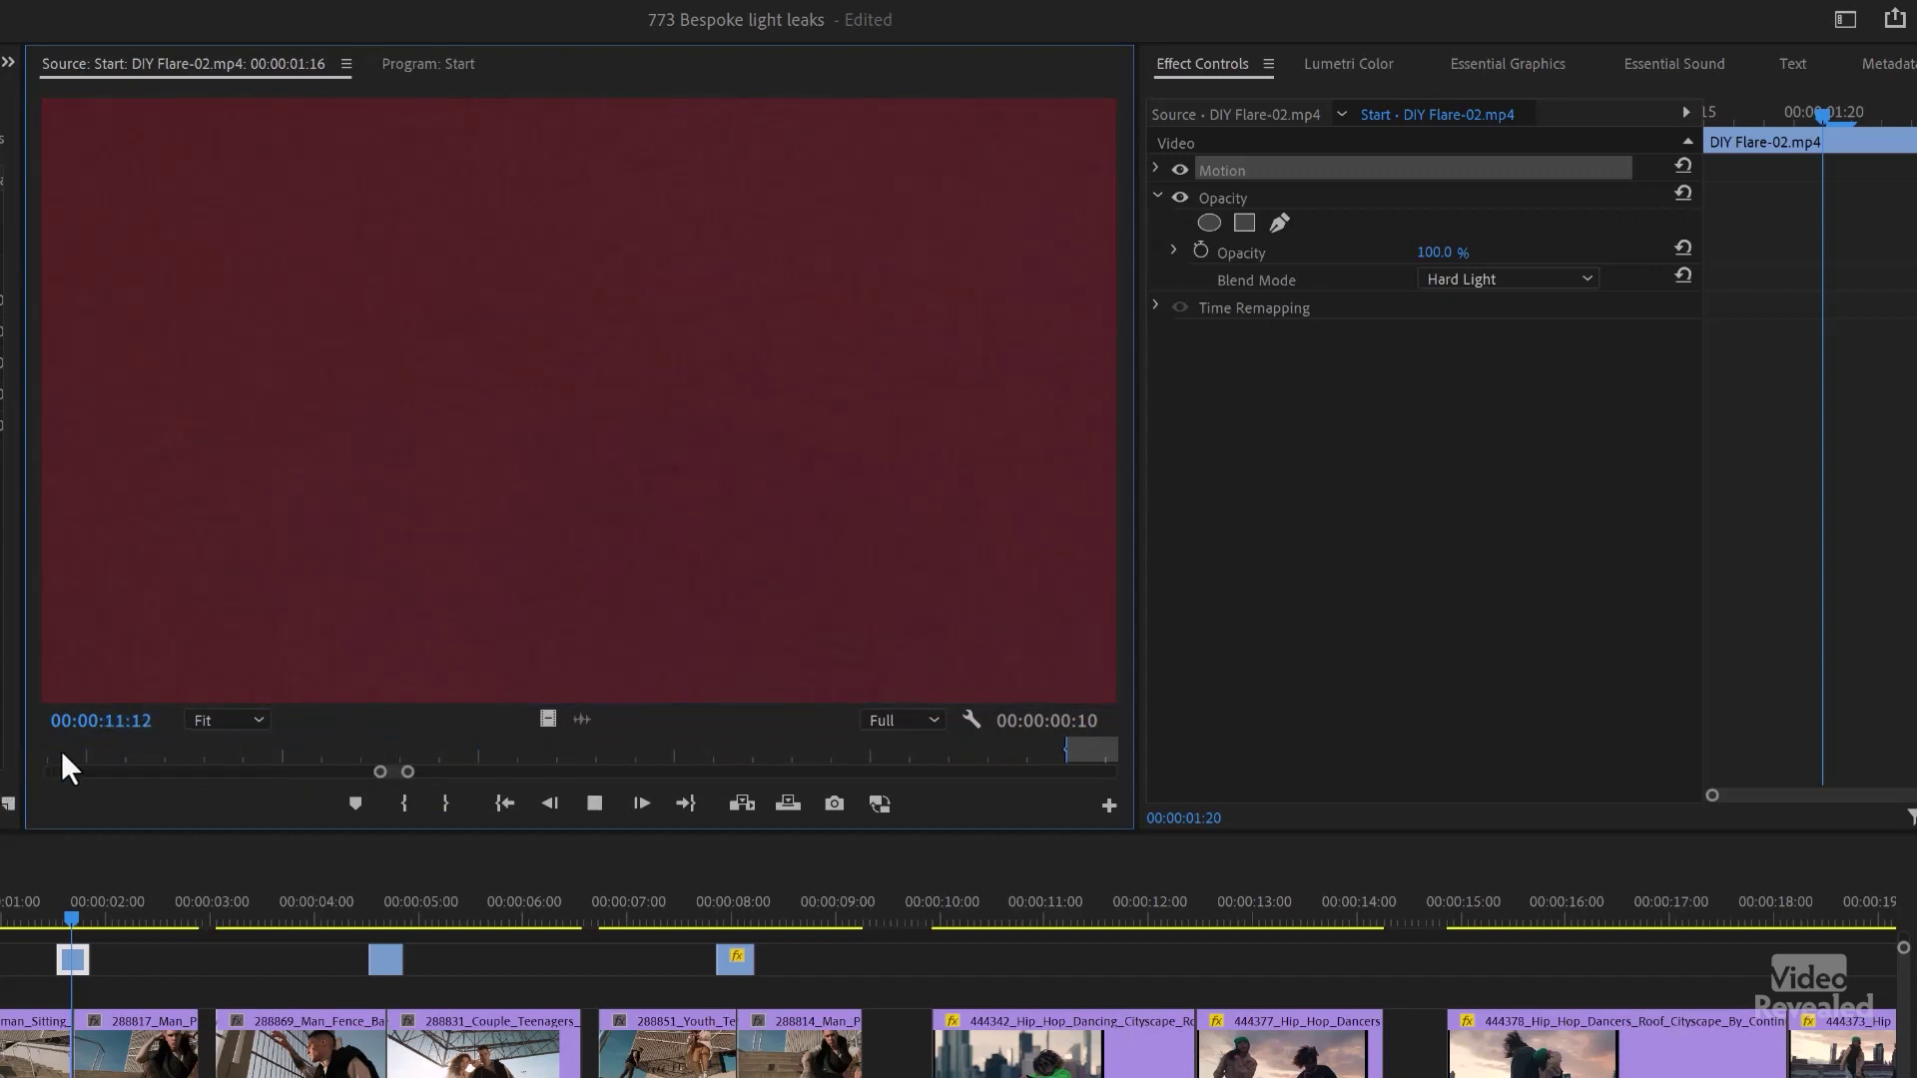
key("space")
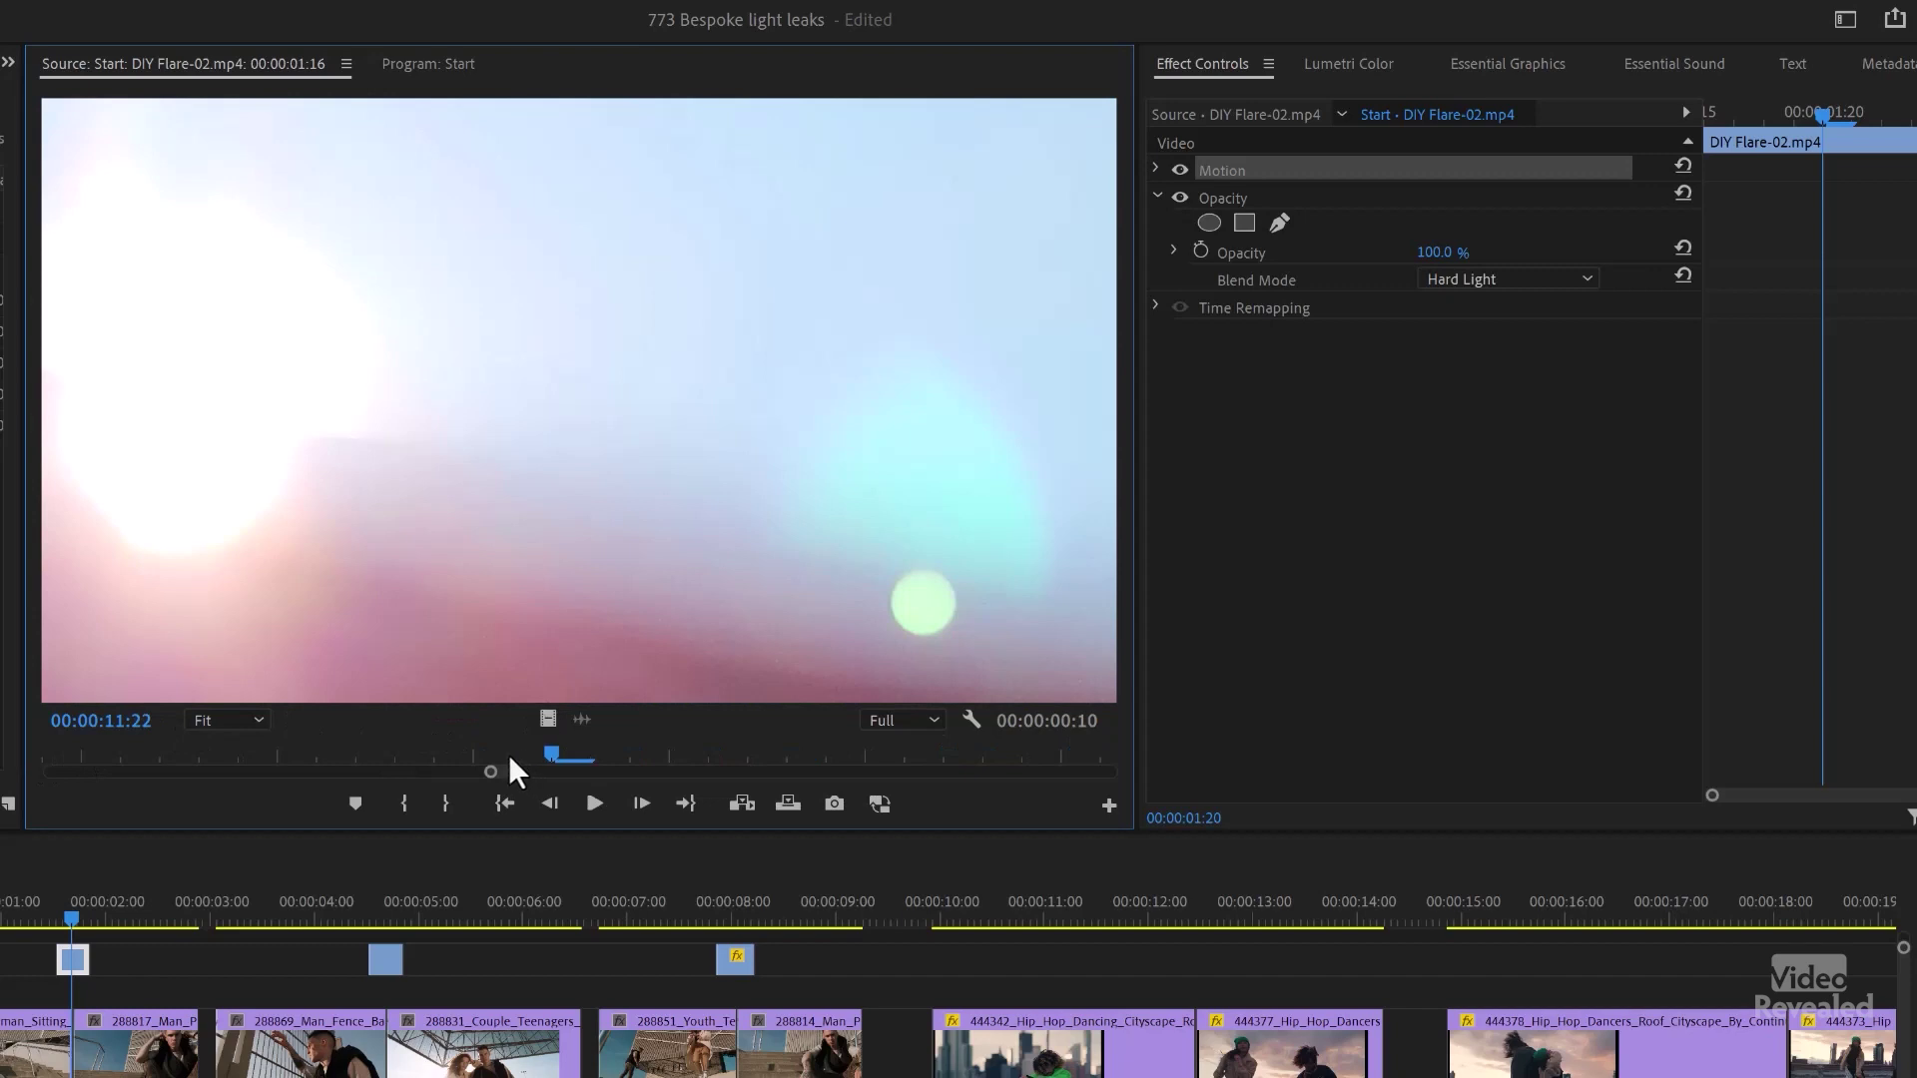
left_click_drag(495, 751, 1005, 757)
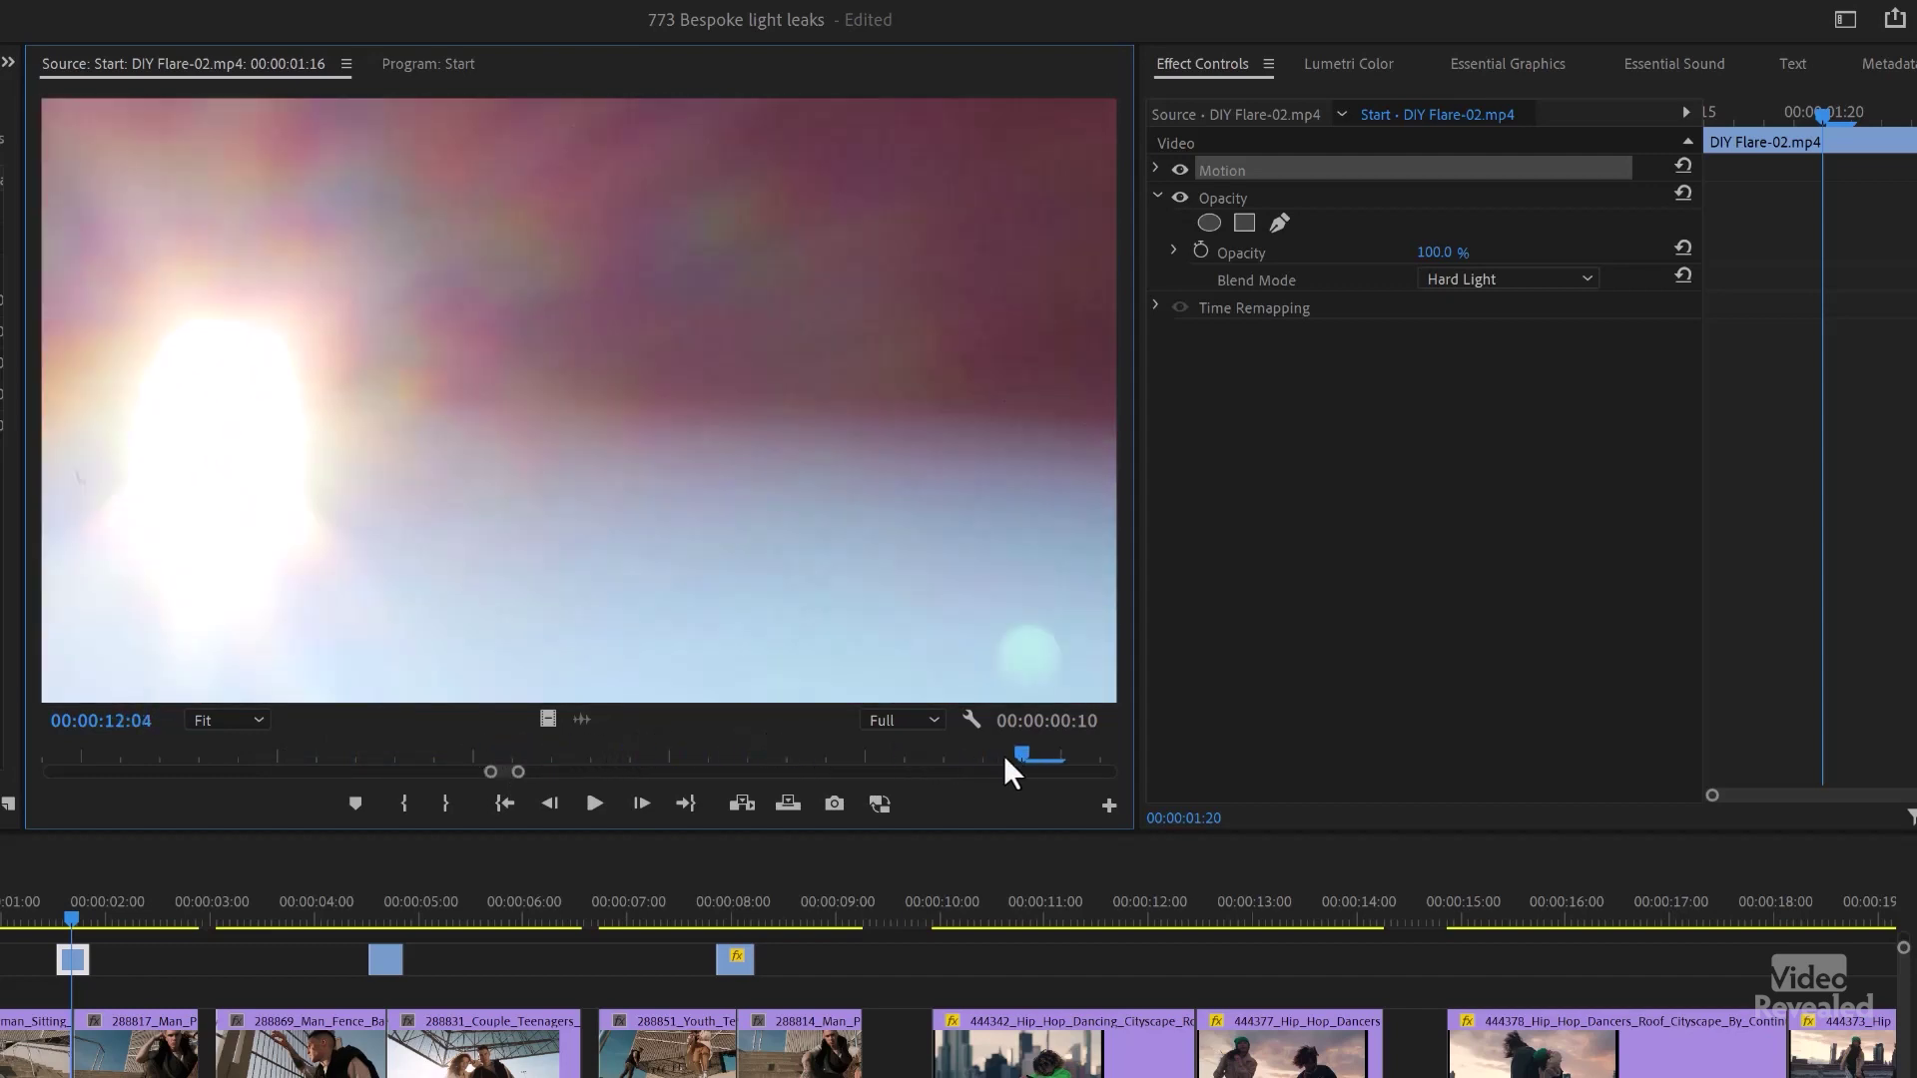
Review the full-length source recordings of DIY Flare-02.mp4 and DIY Flare-01.mp4 for other usable flare moments.
double_click(505, 775)
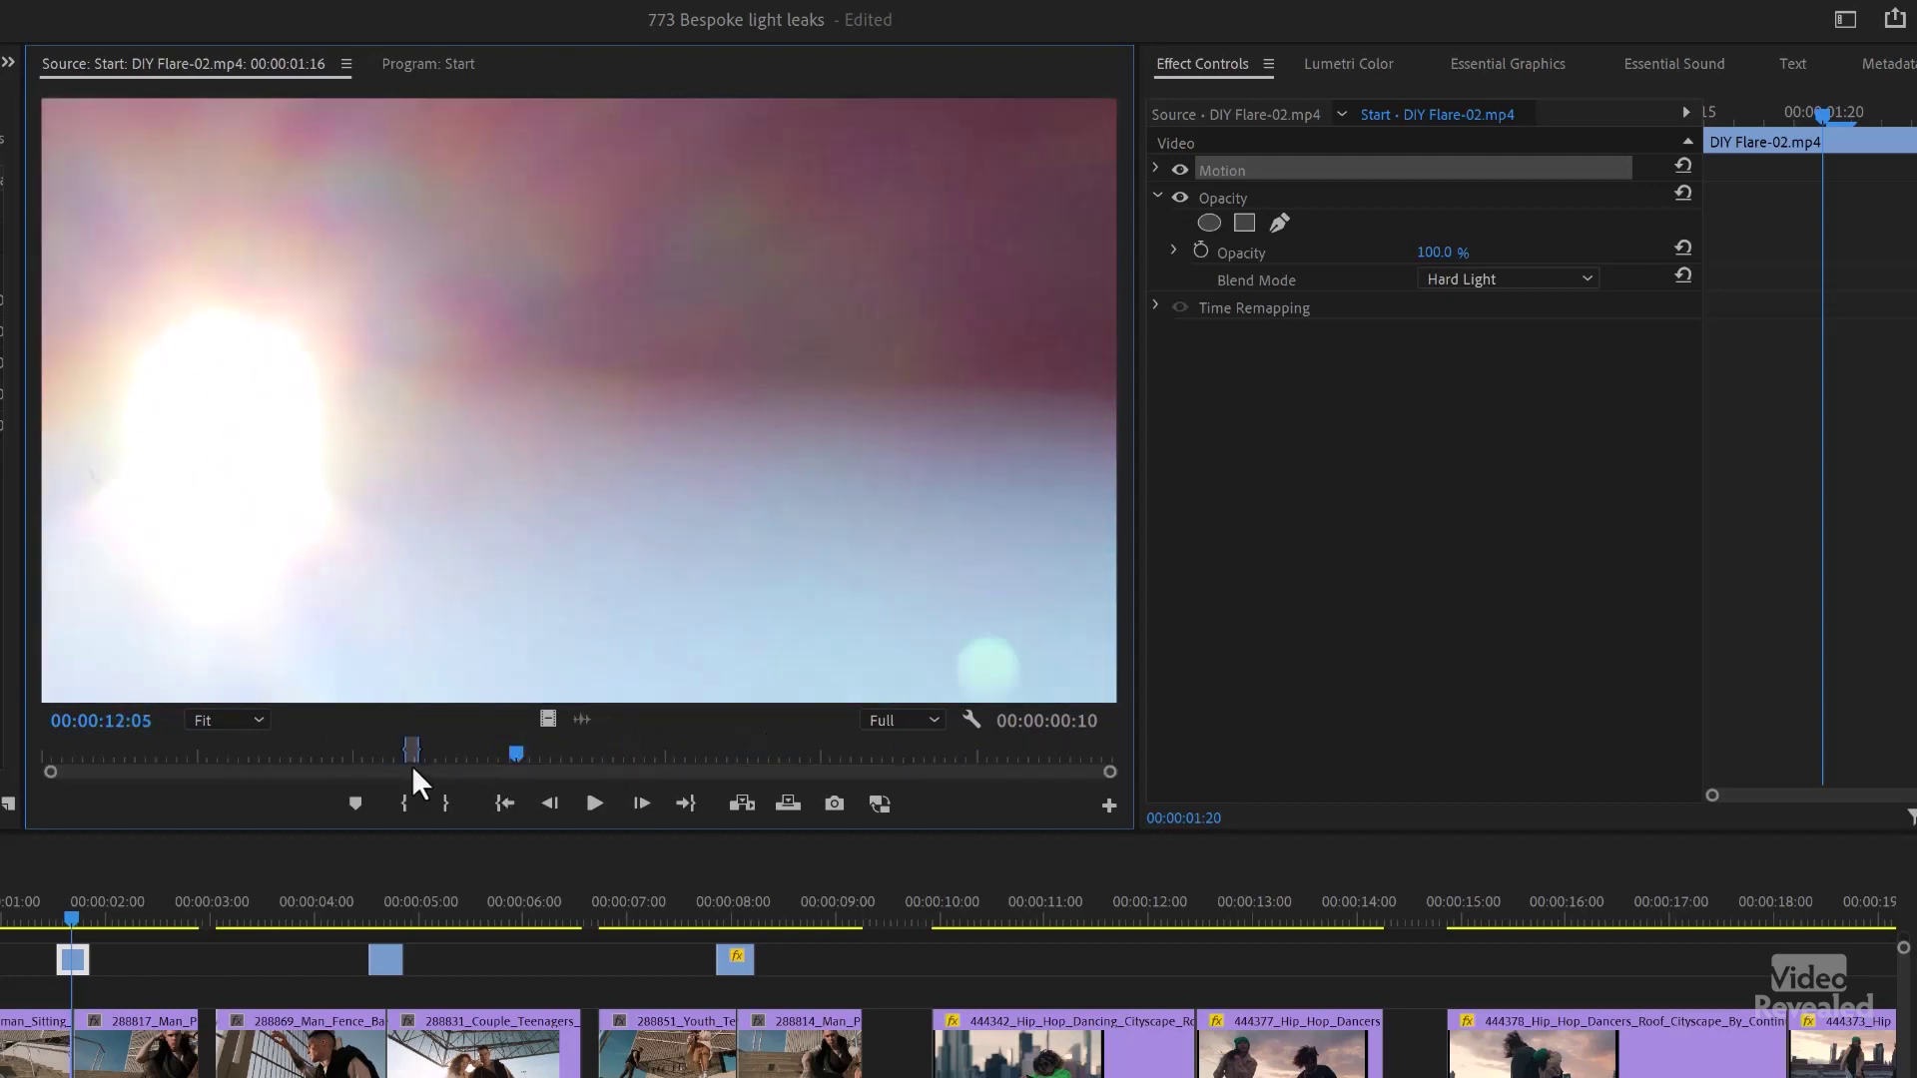
left_click_drag(525, 755, 673, 747)
left_click(594, 804)
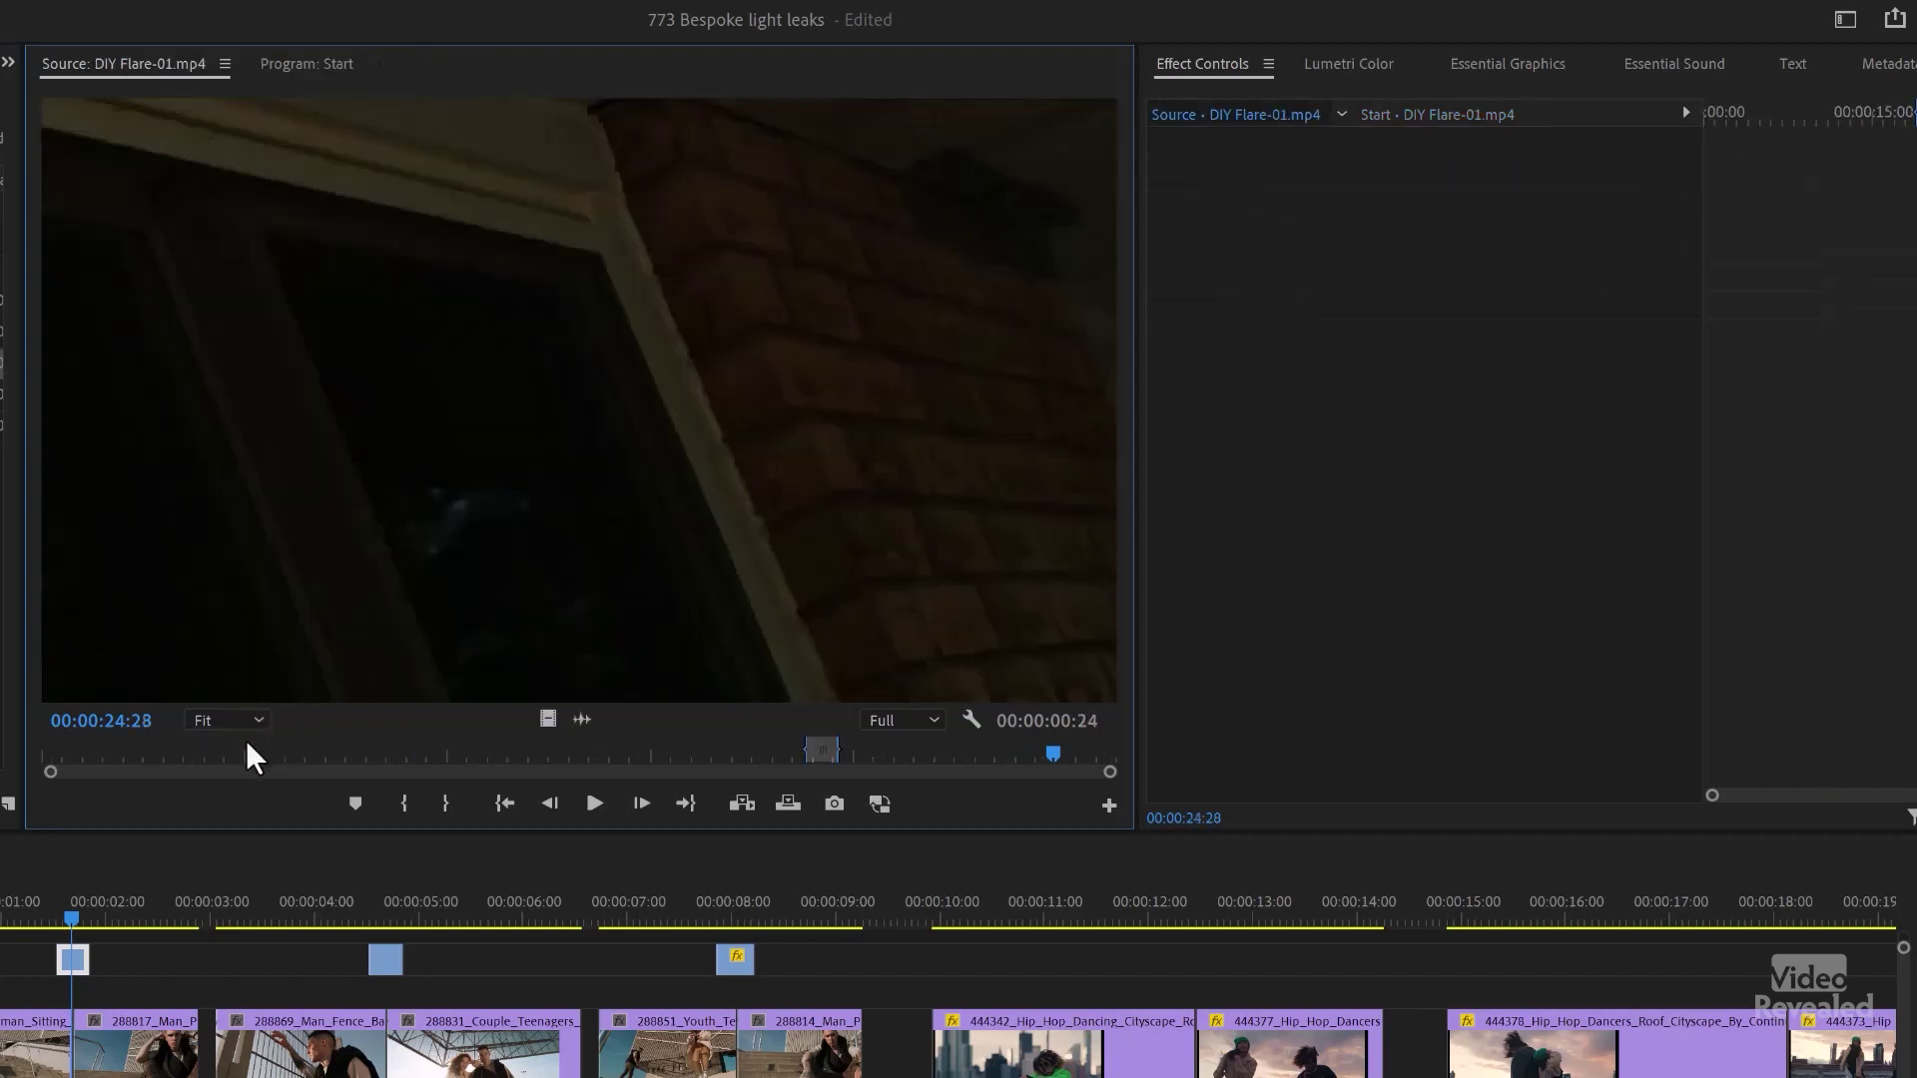
left_click_drag(245, 749, 381, 745)
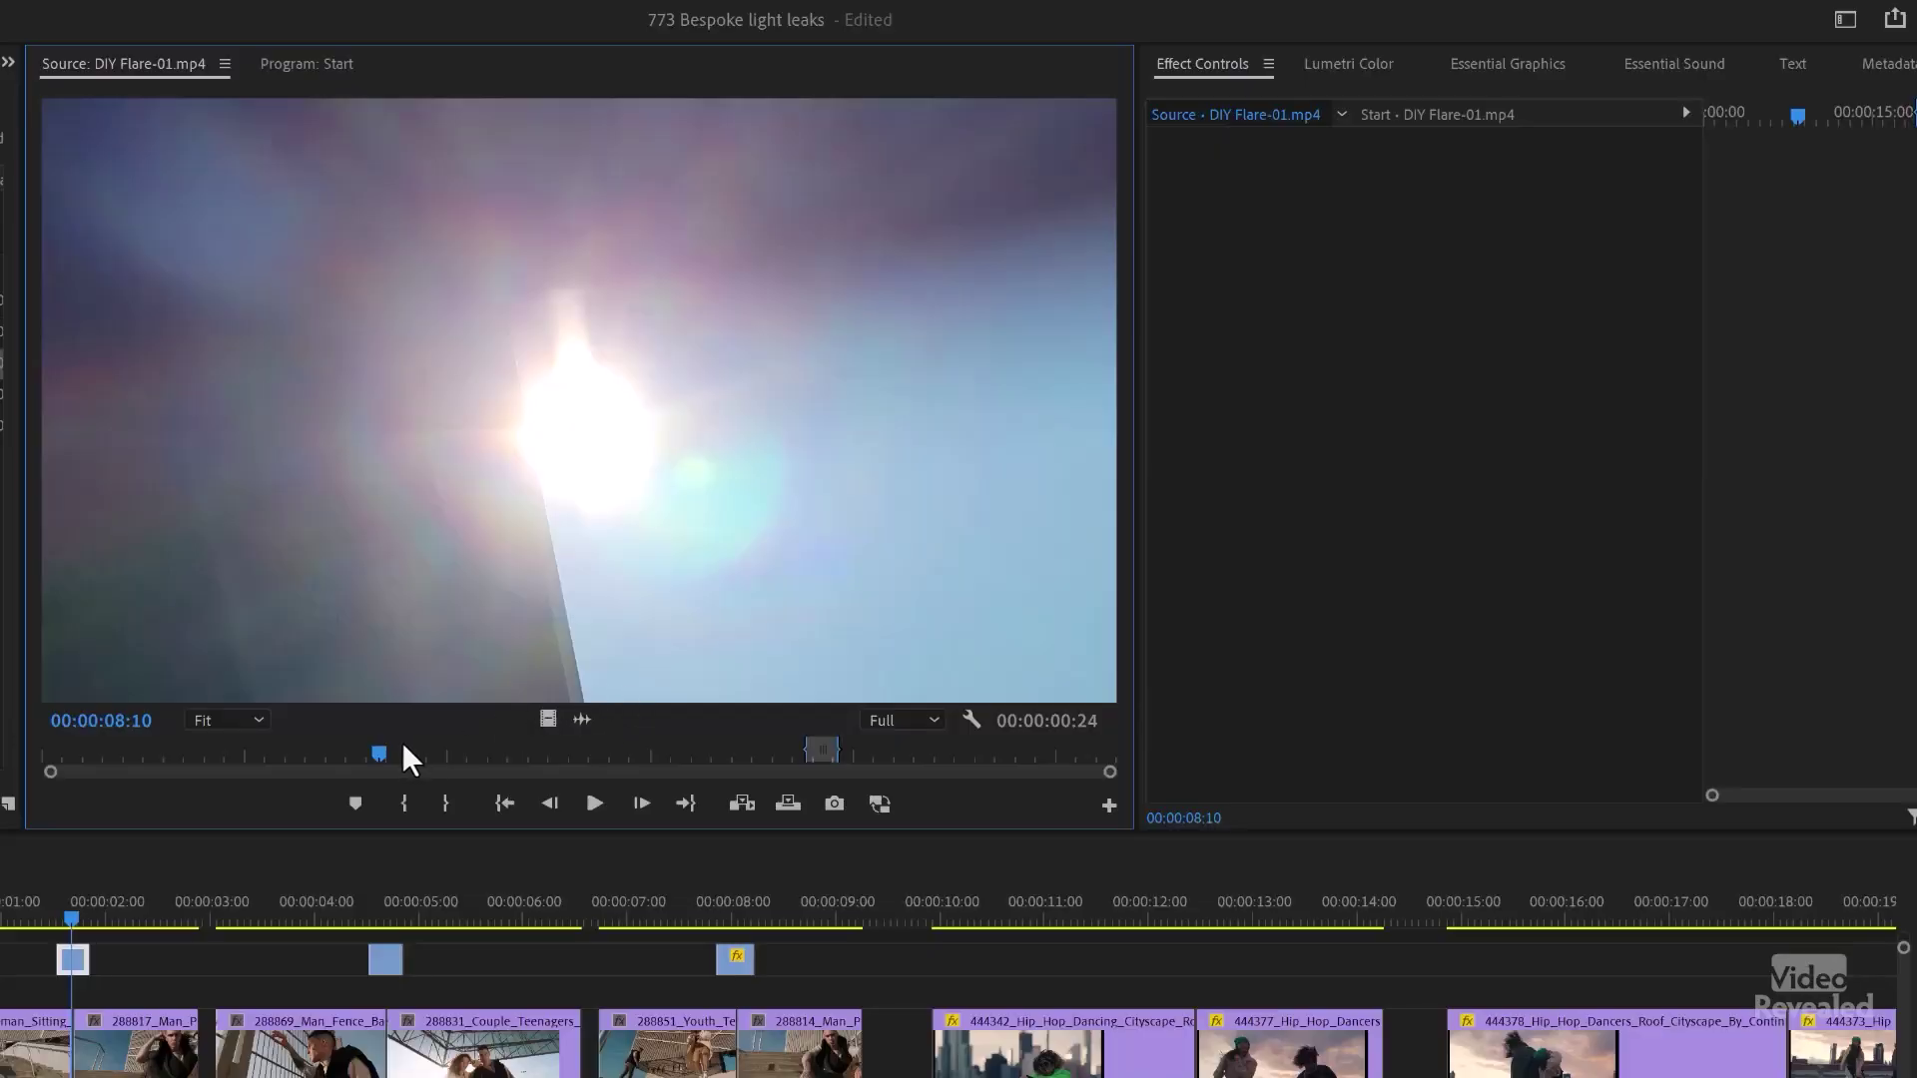
left_click_drag(386, 753, 958, 753)
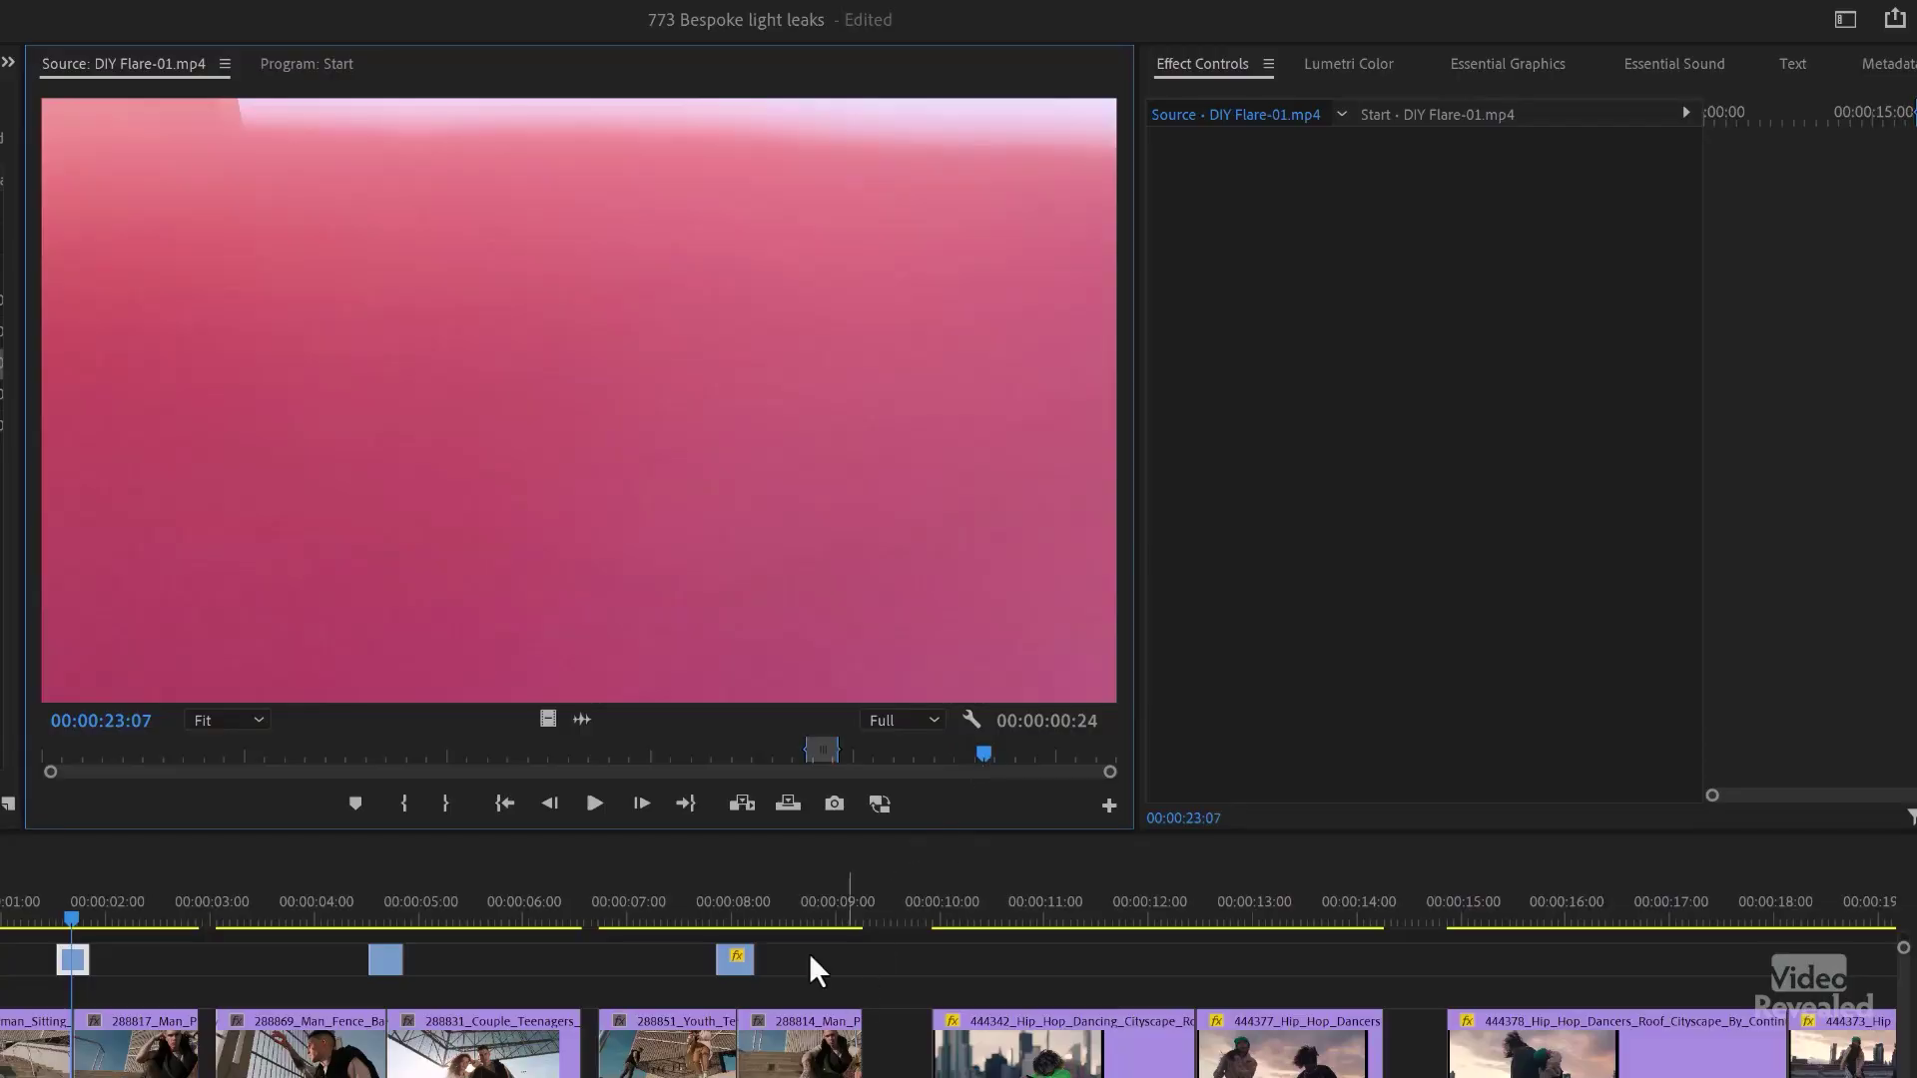
Examine the second flare clip over its cut in the Start sequence and select it to check its settings.
left_click_drag(337, 913, 387, 905)
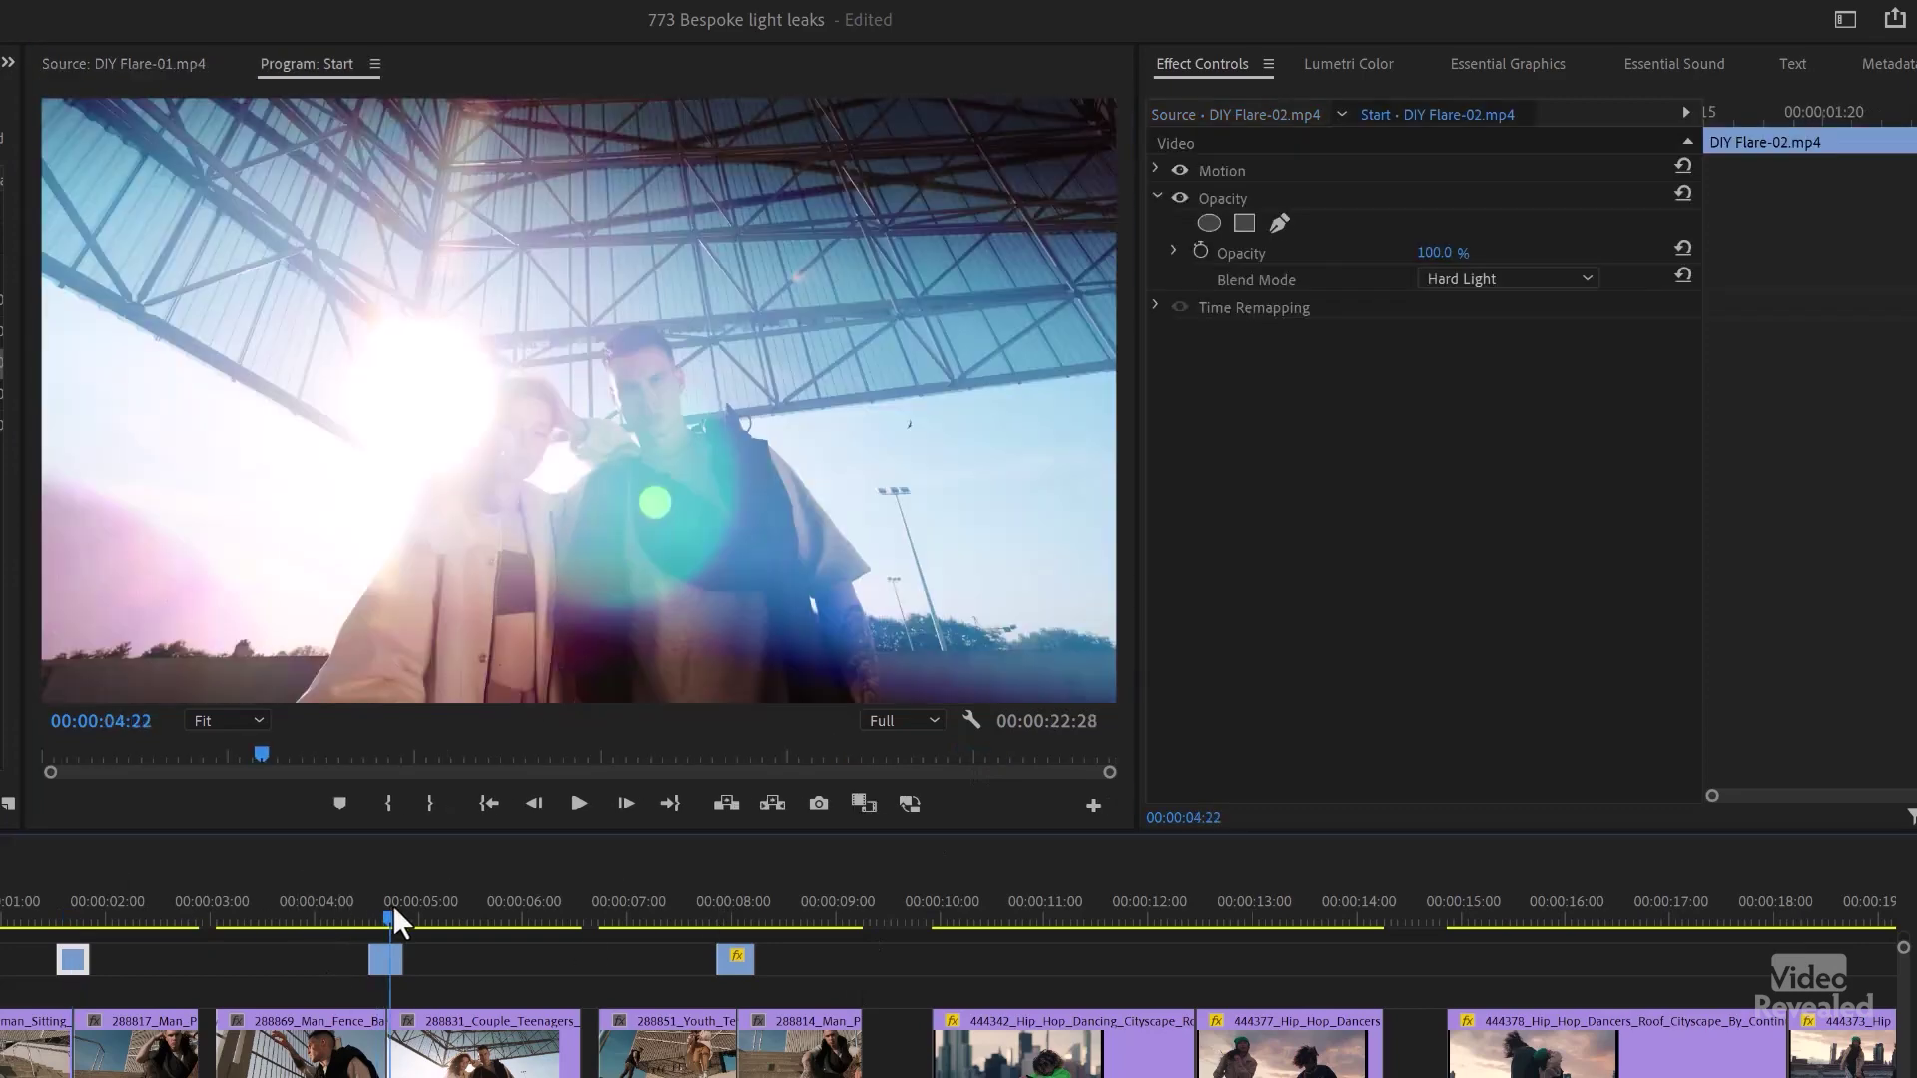
left_click(382, 988)
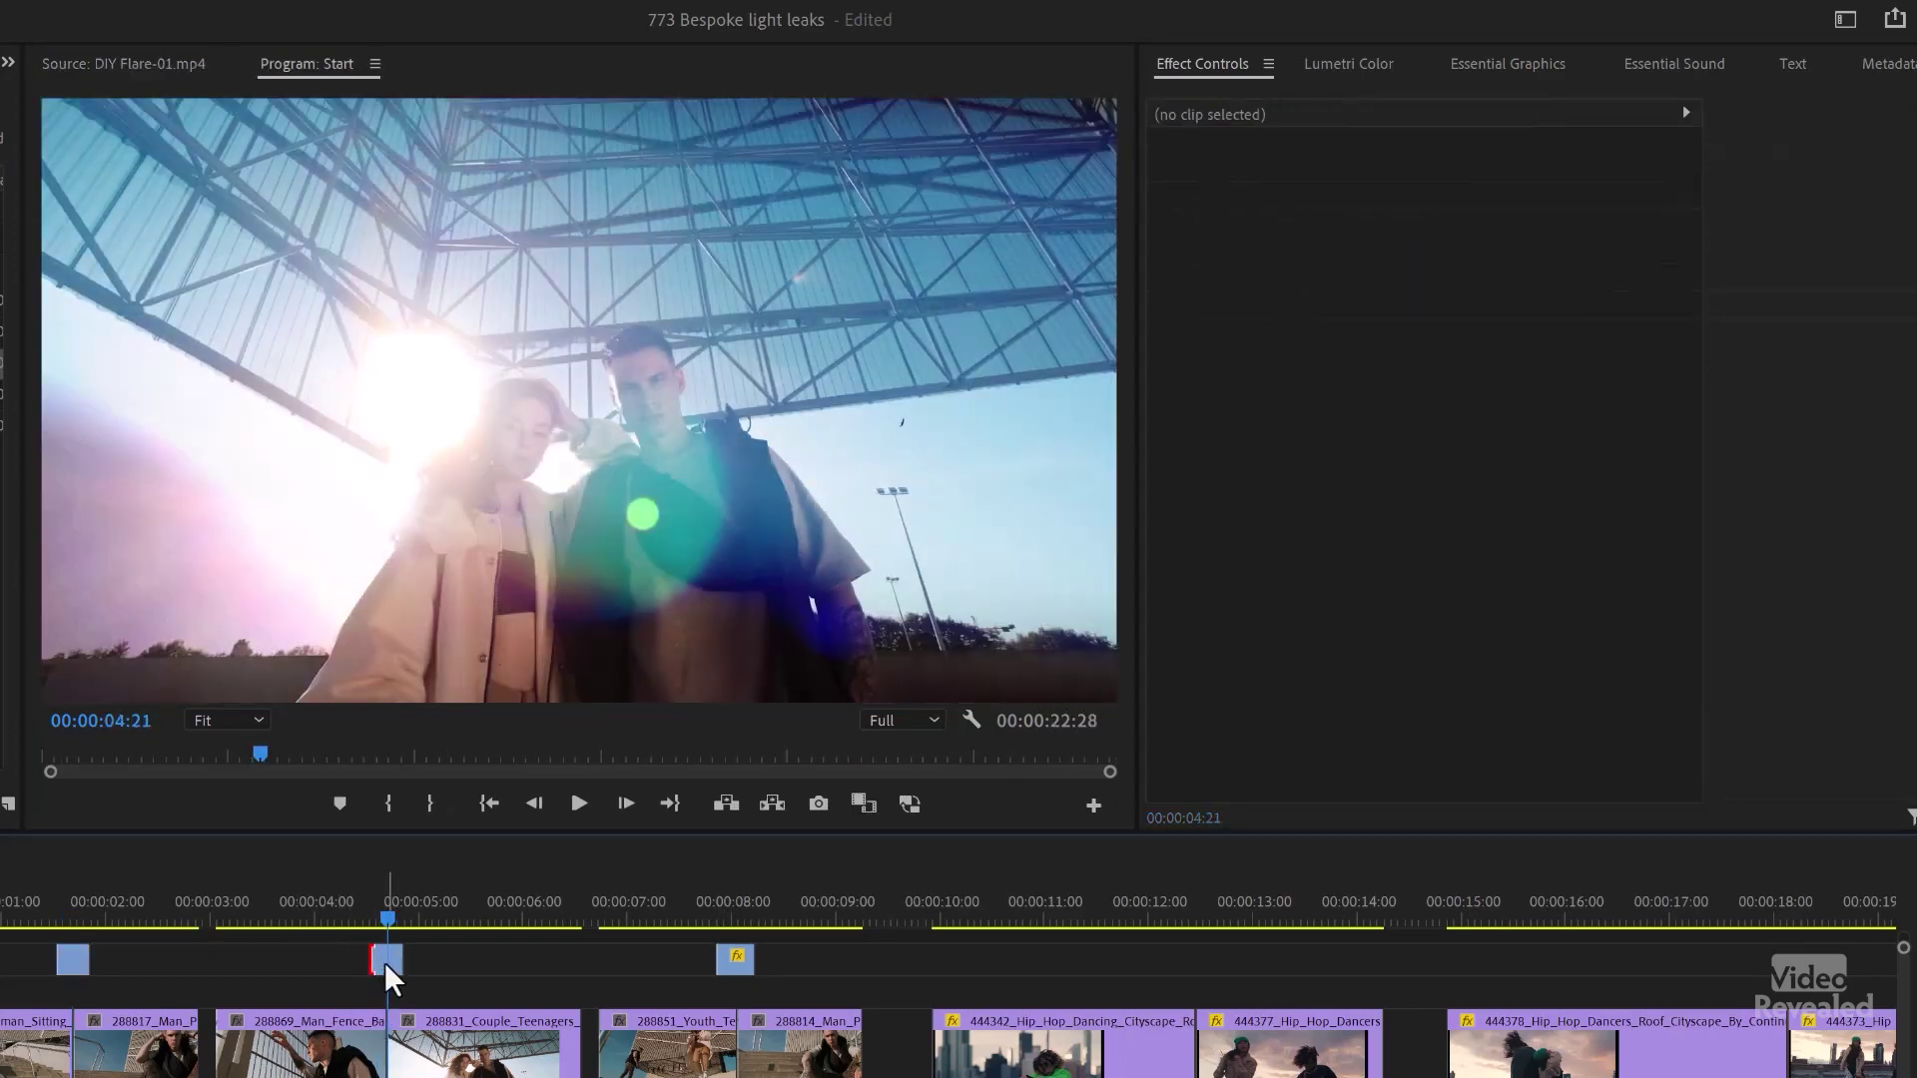
left_click(385, 963)
Scrub and repeatedly play the third flare transition in the Start sequence, checking how its blend mode looks across the cut.
left_click_drag(394, 904, 735, 905)
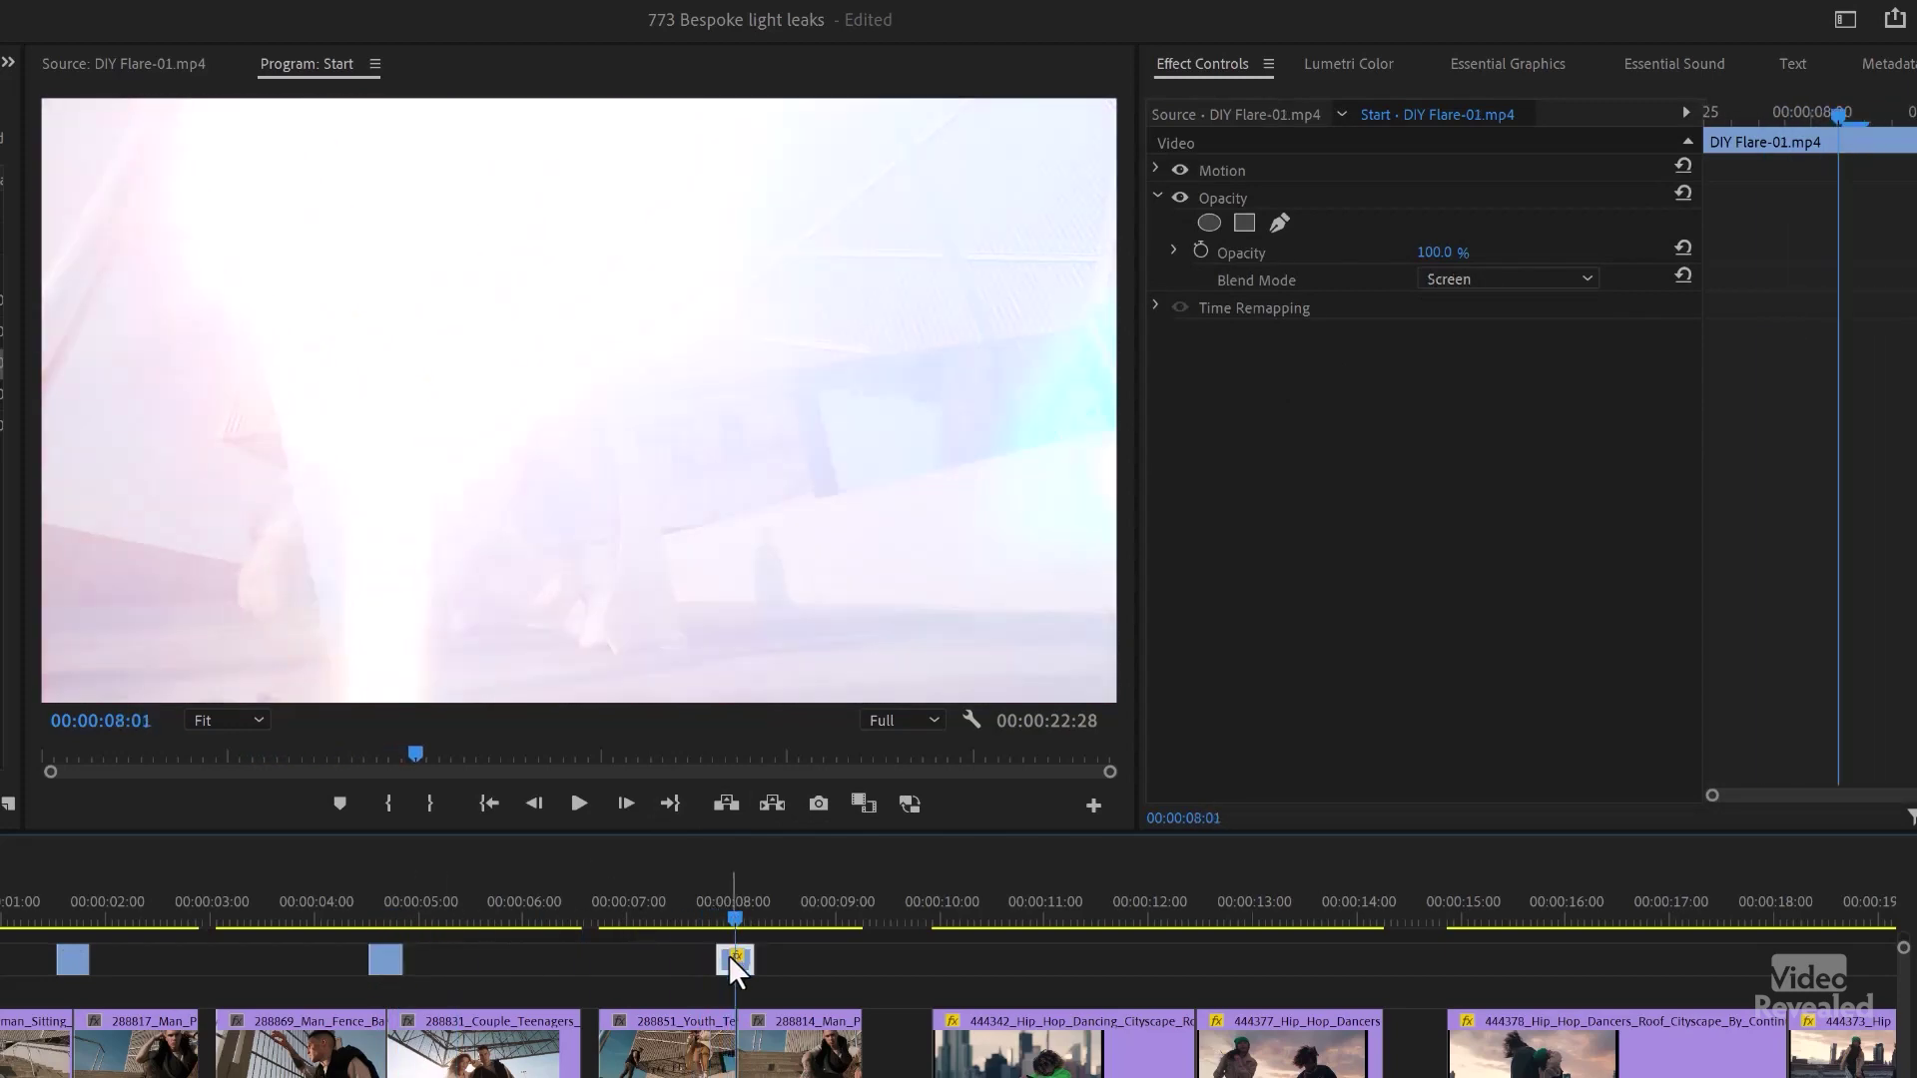
mouse_move(740, 913)
left_mouse_down()
mouse_move(718, 919)
mouse_move(747, 919)
left_mouse_up()
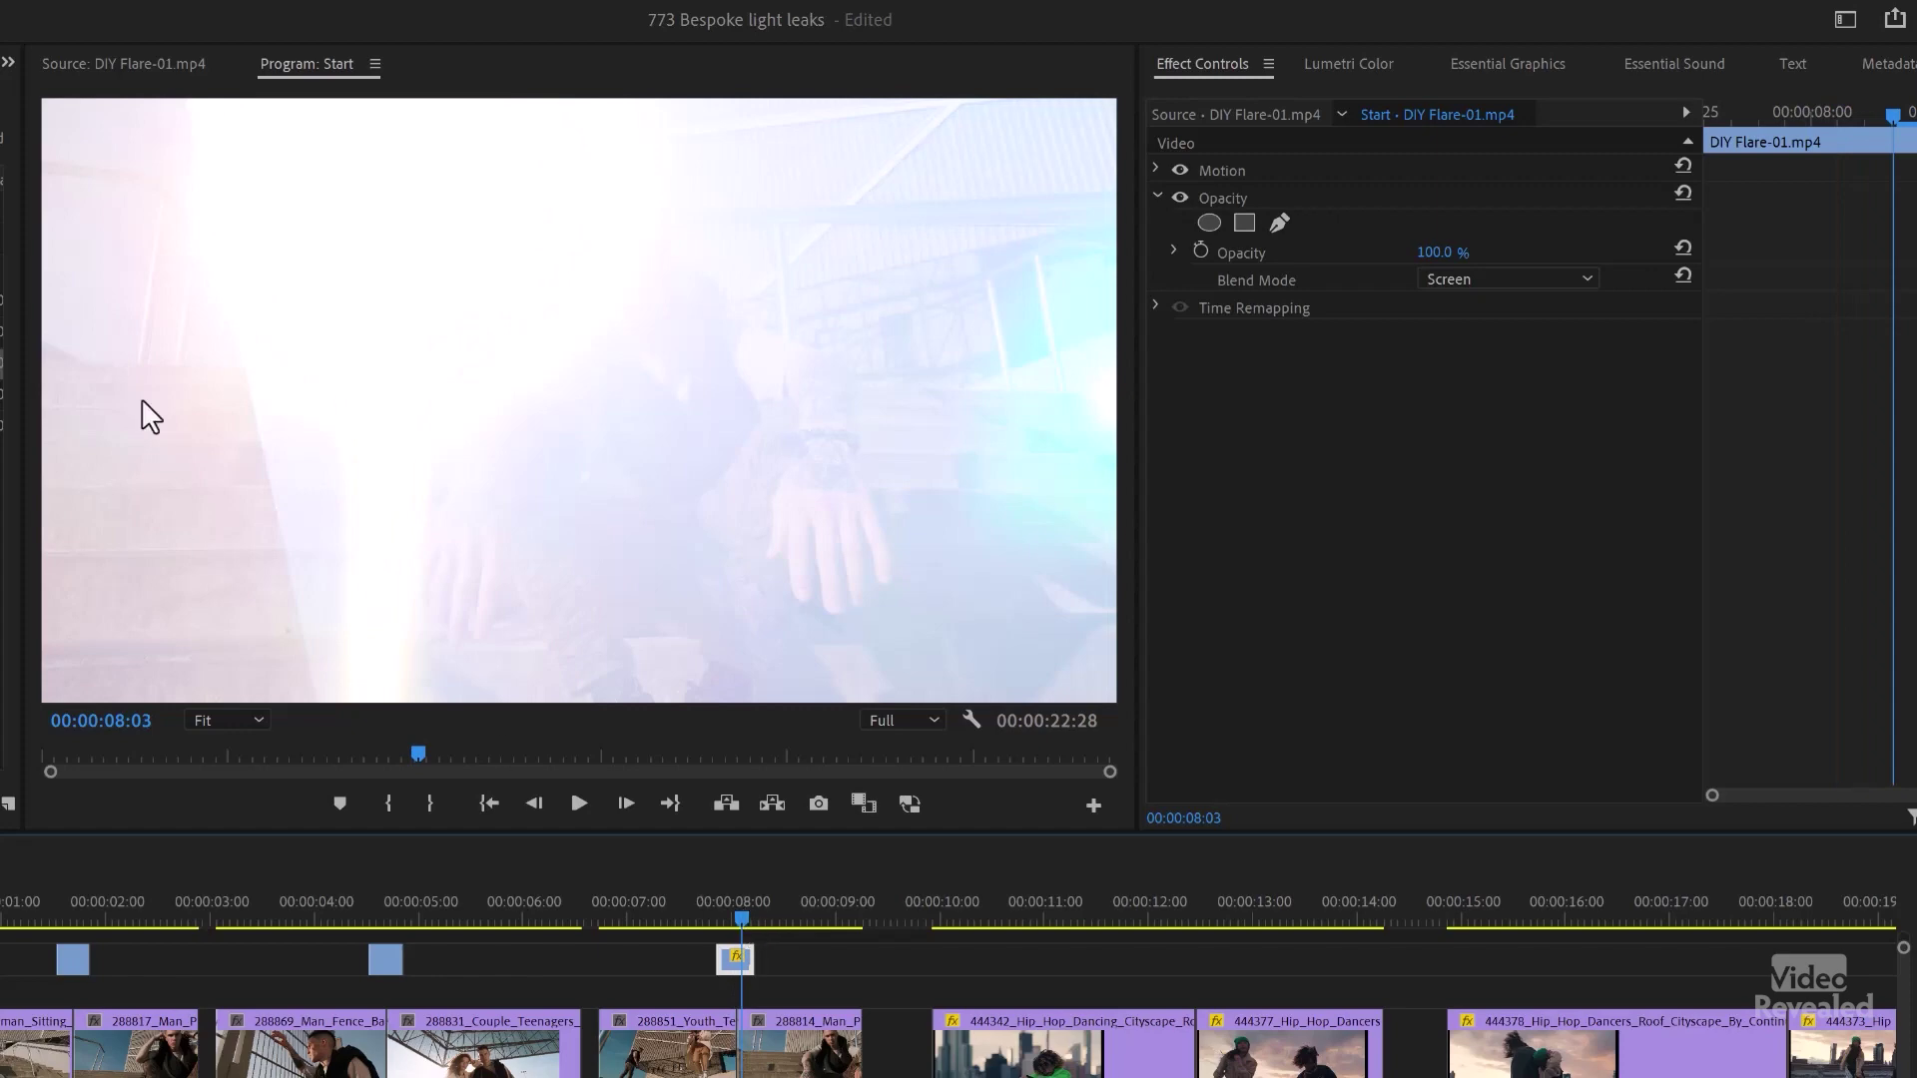
left_click(711, 915)
key("space")
left_click(699, 902)
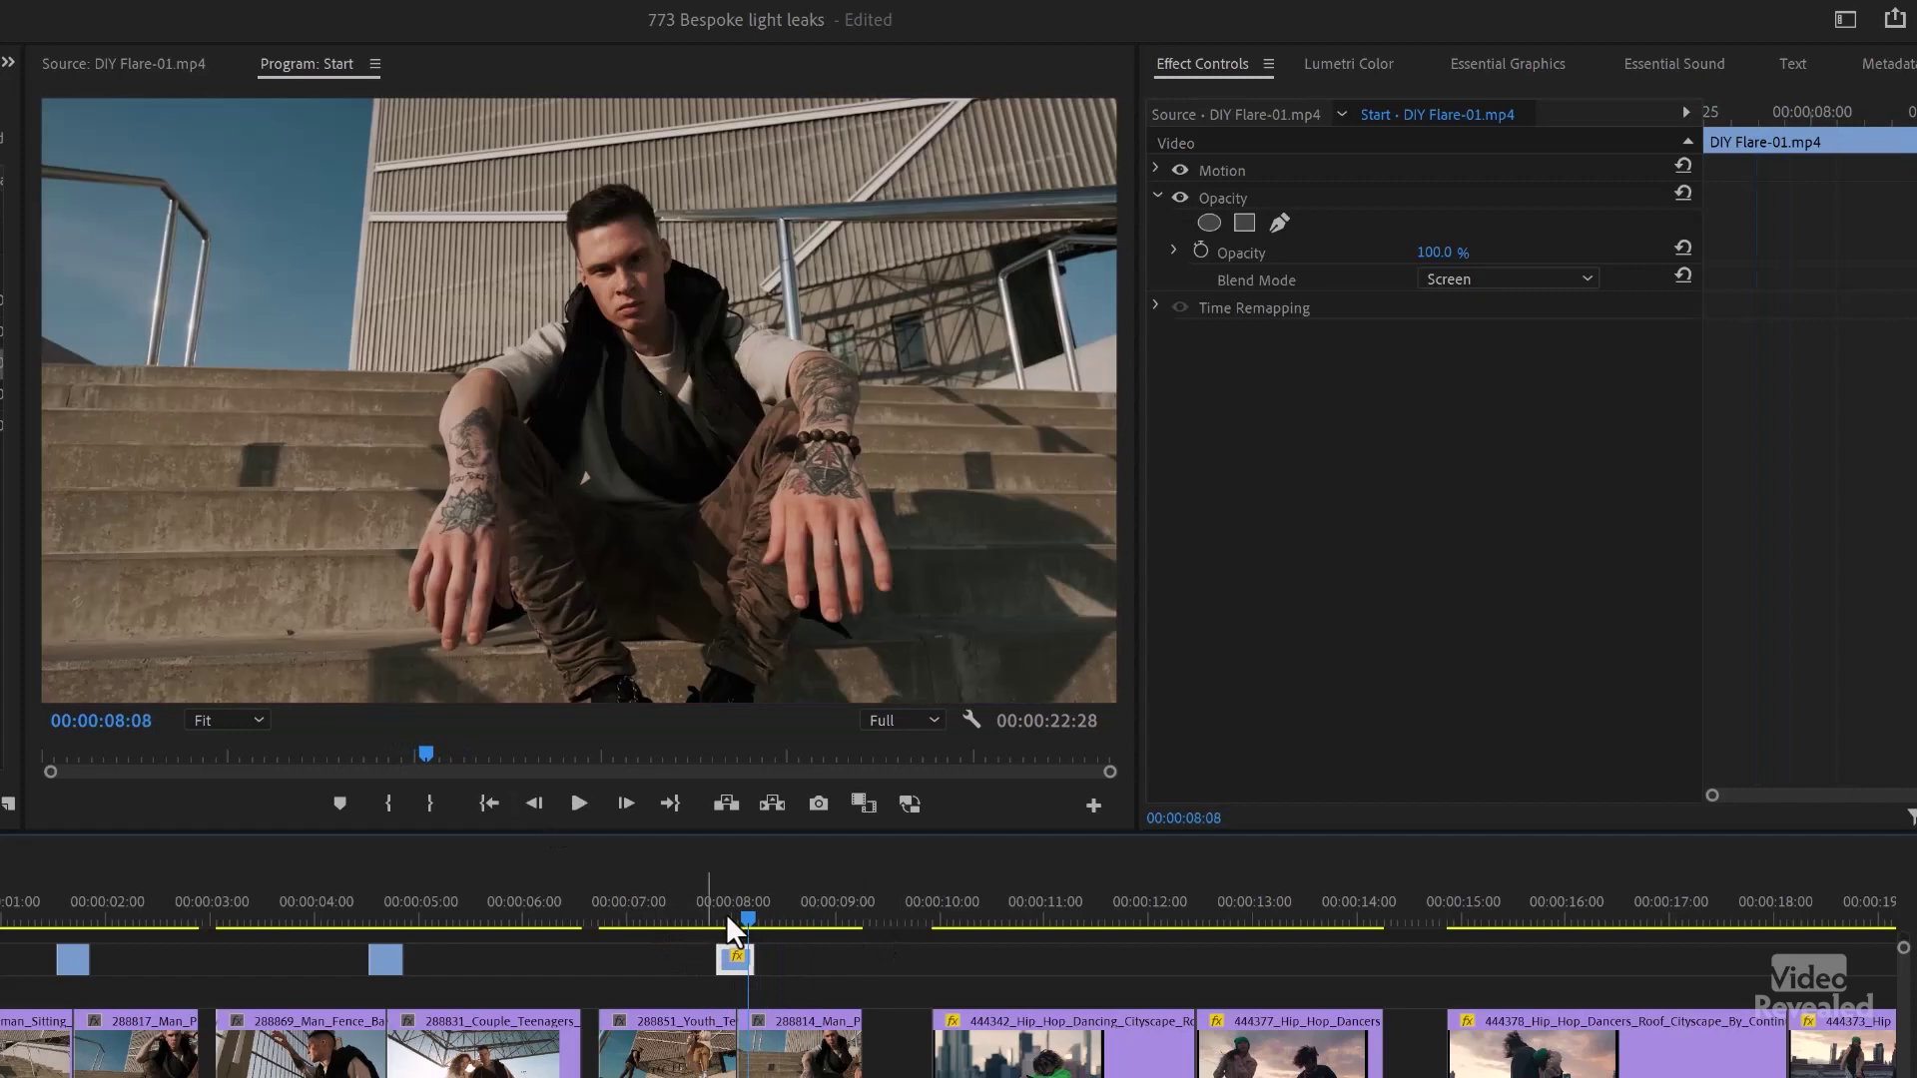
key("space")
left_click(741, 900)
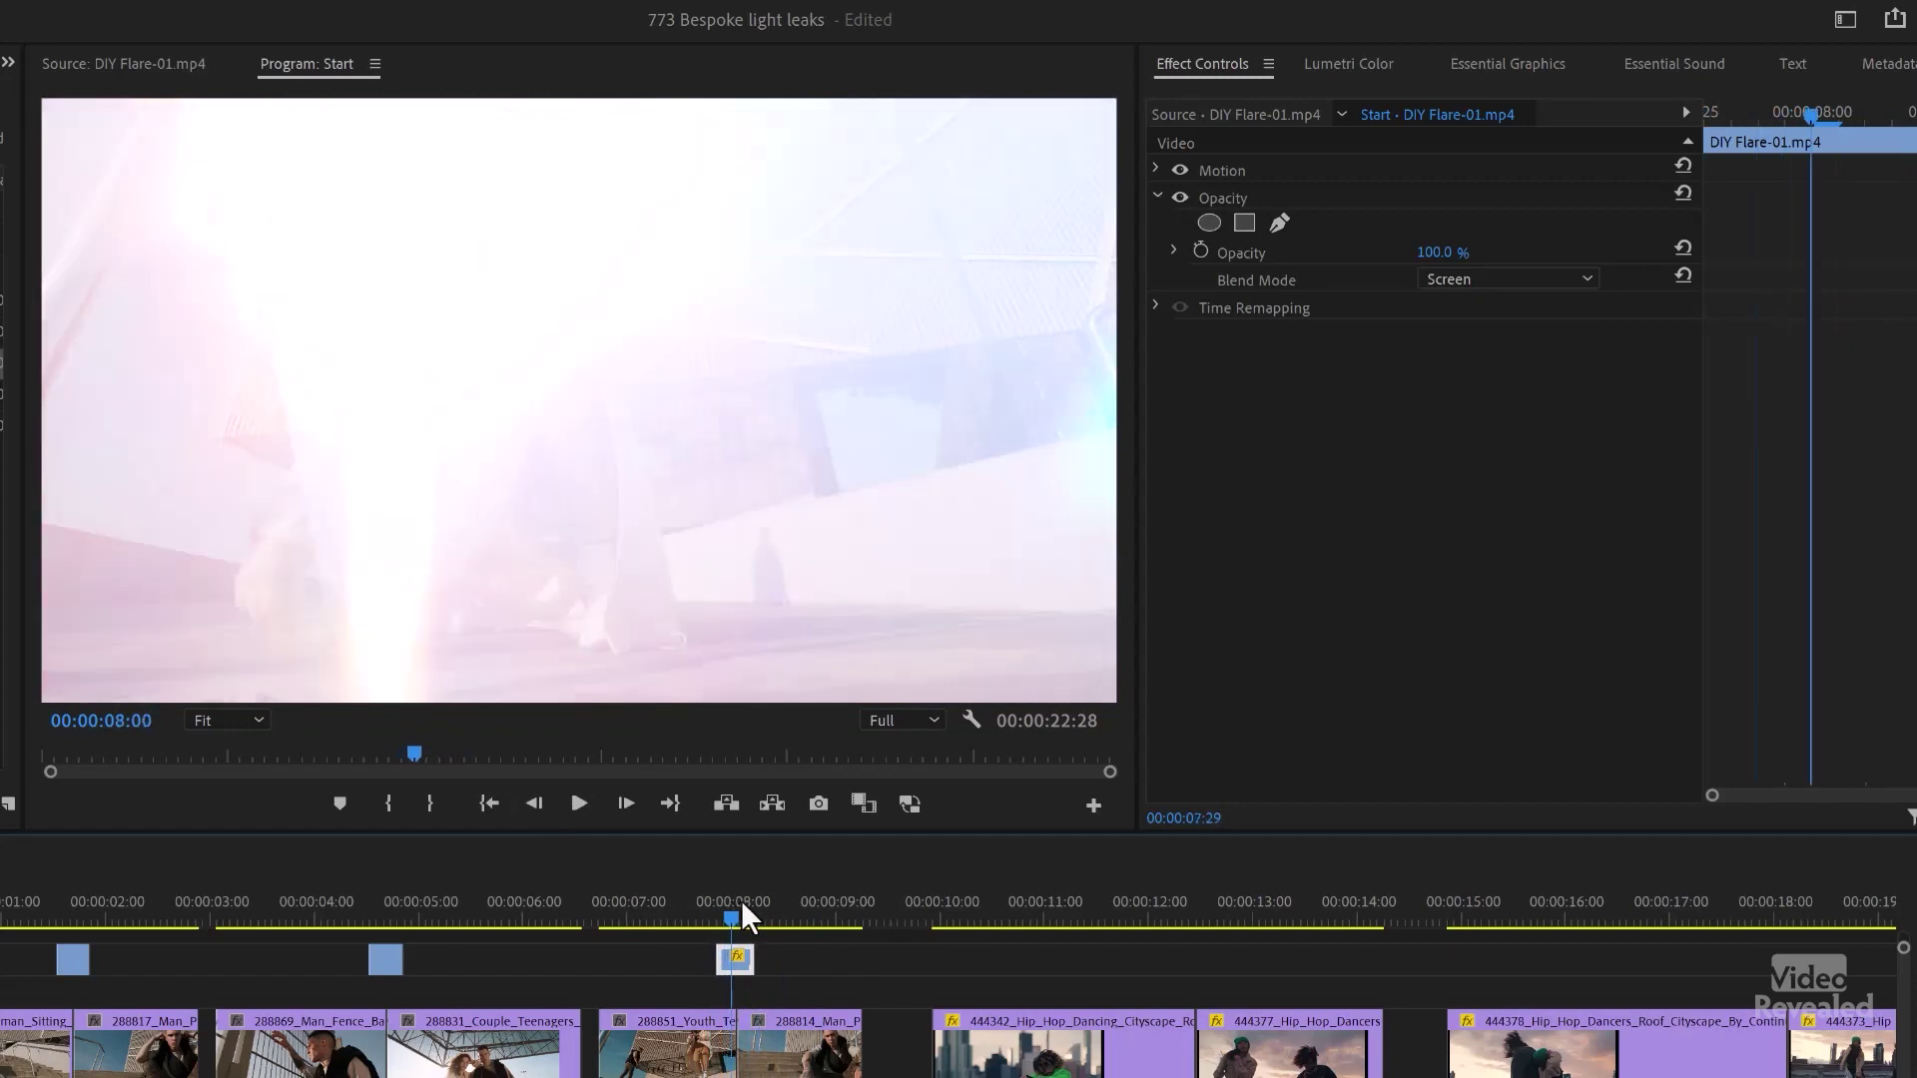
left_click(699, 902)
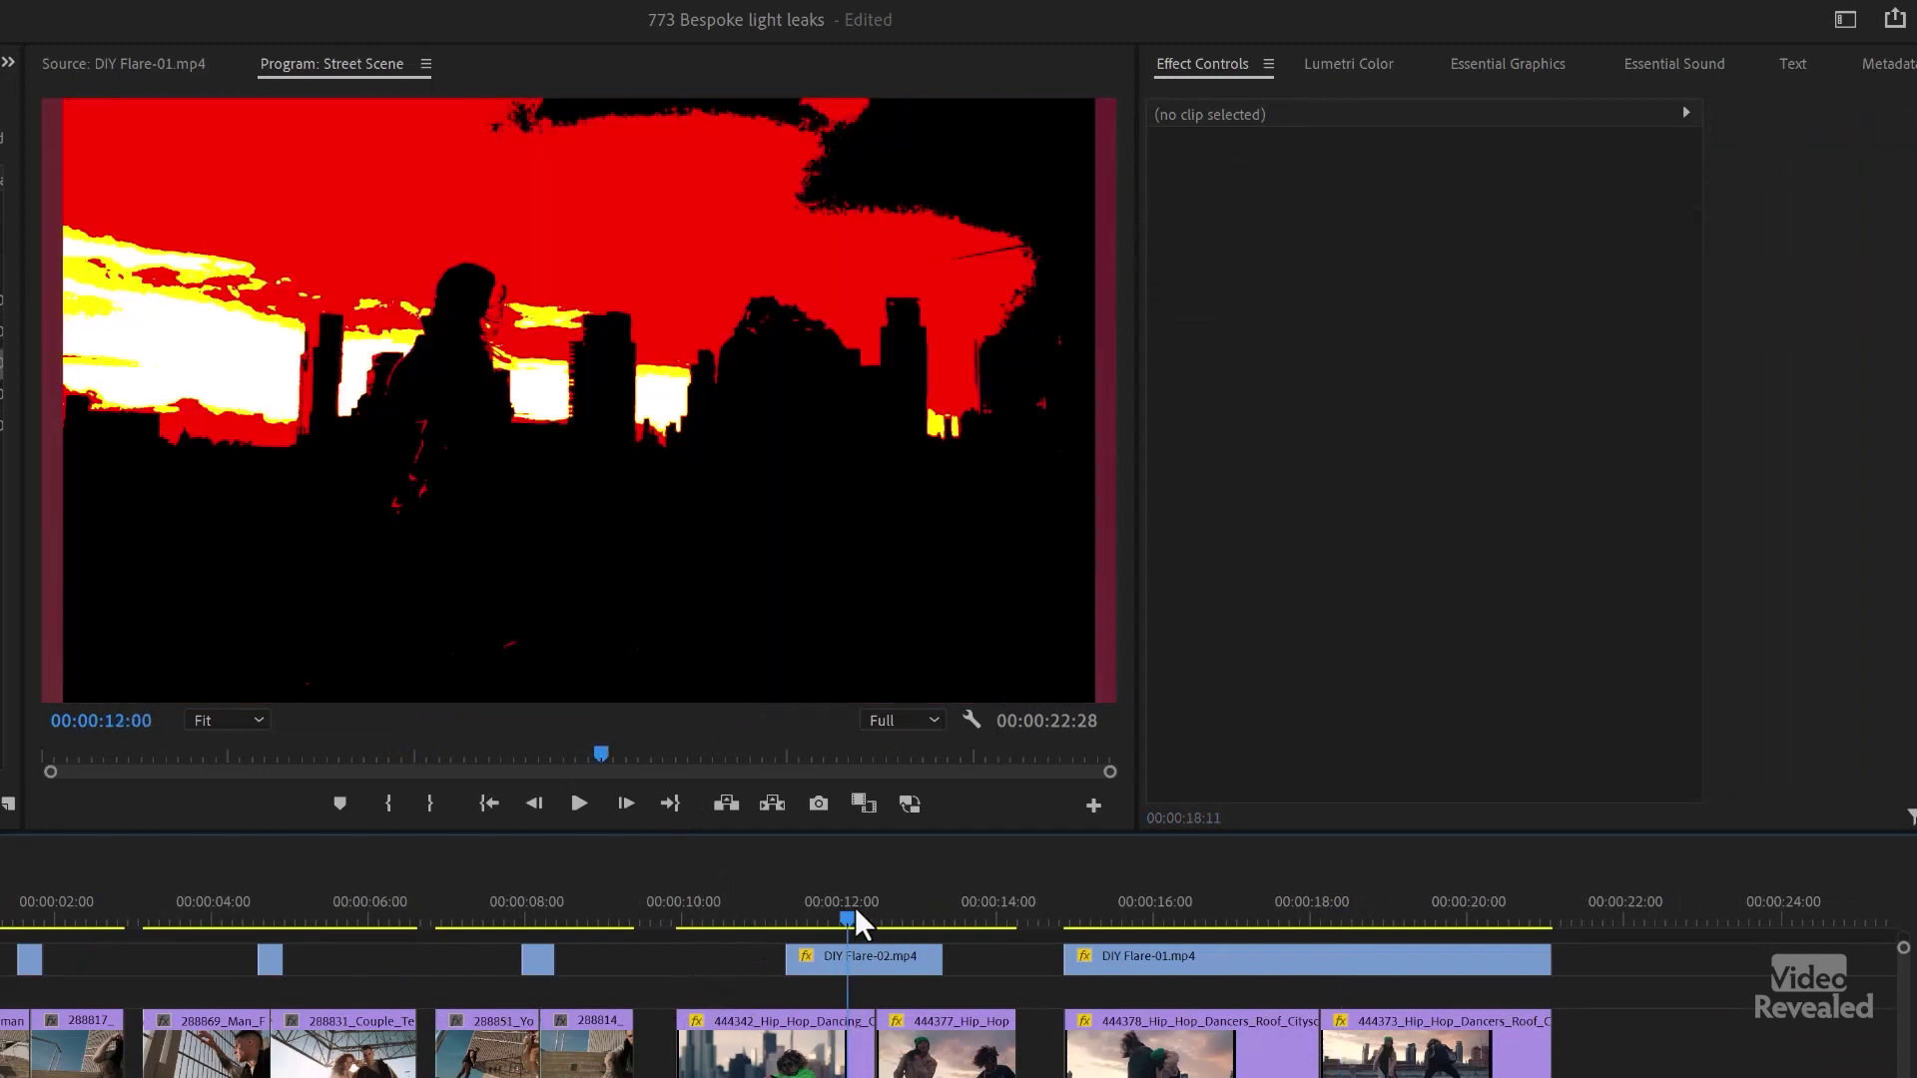
Examine the two long flare clips in the Street Scene sequence with their blend modes, and play the final one.
left_click(883, 959)
left_click_drag(877, 909, 920, 925)
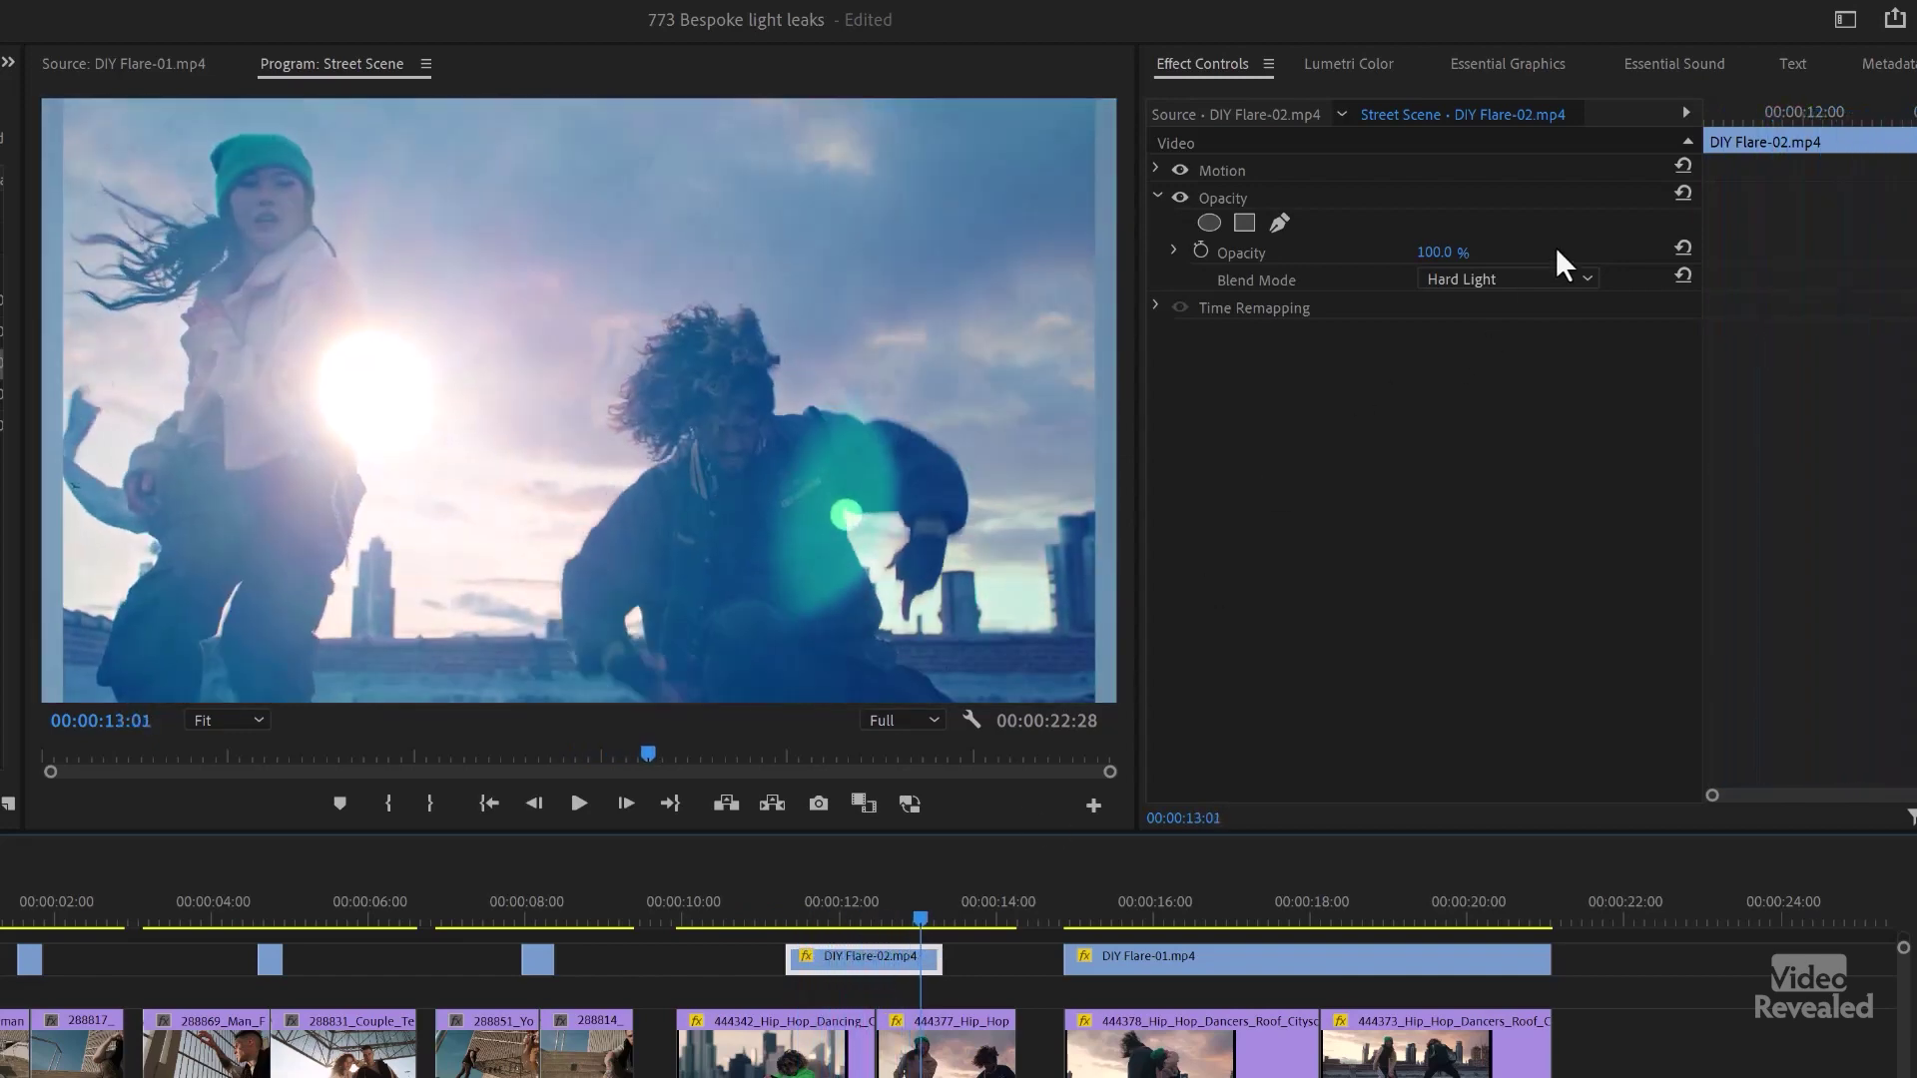
left_click_drag(1076, 921, 1133, 921)
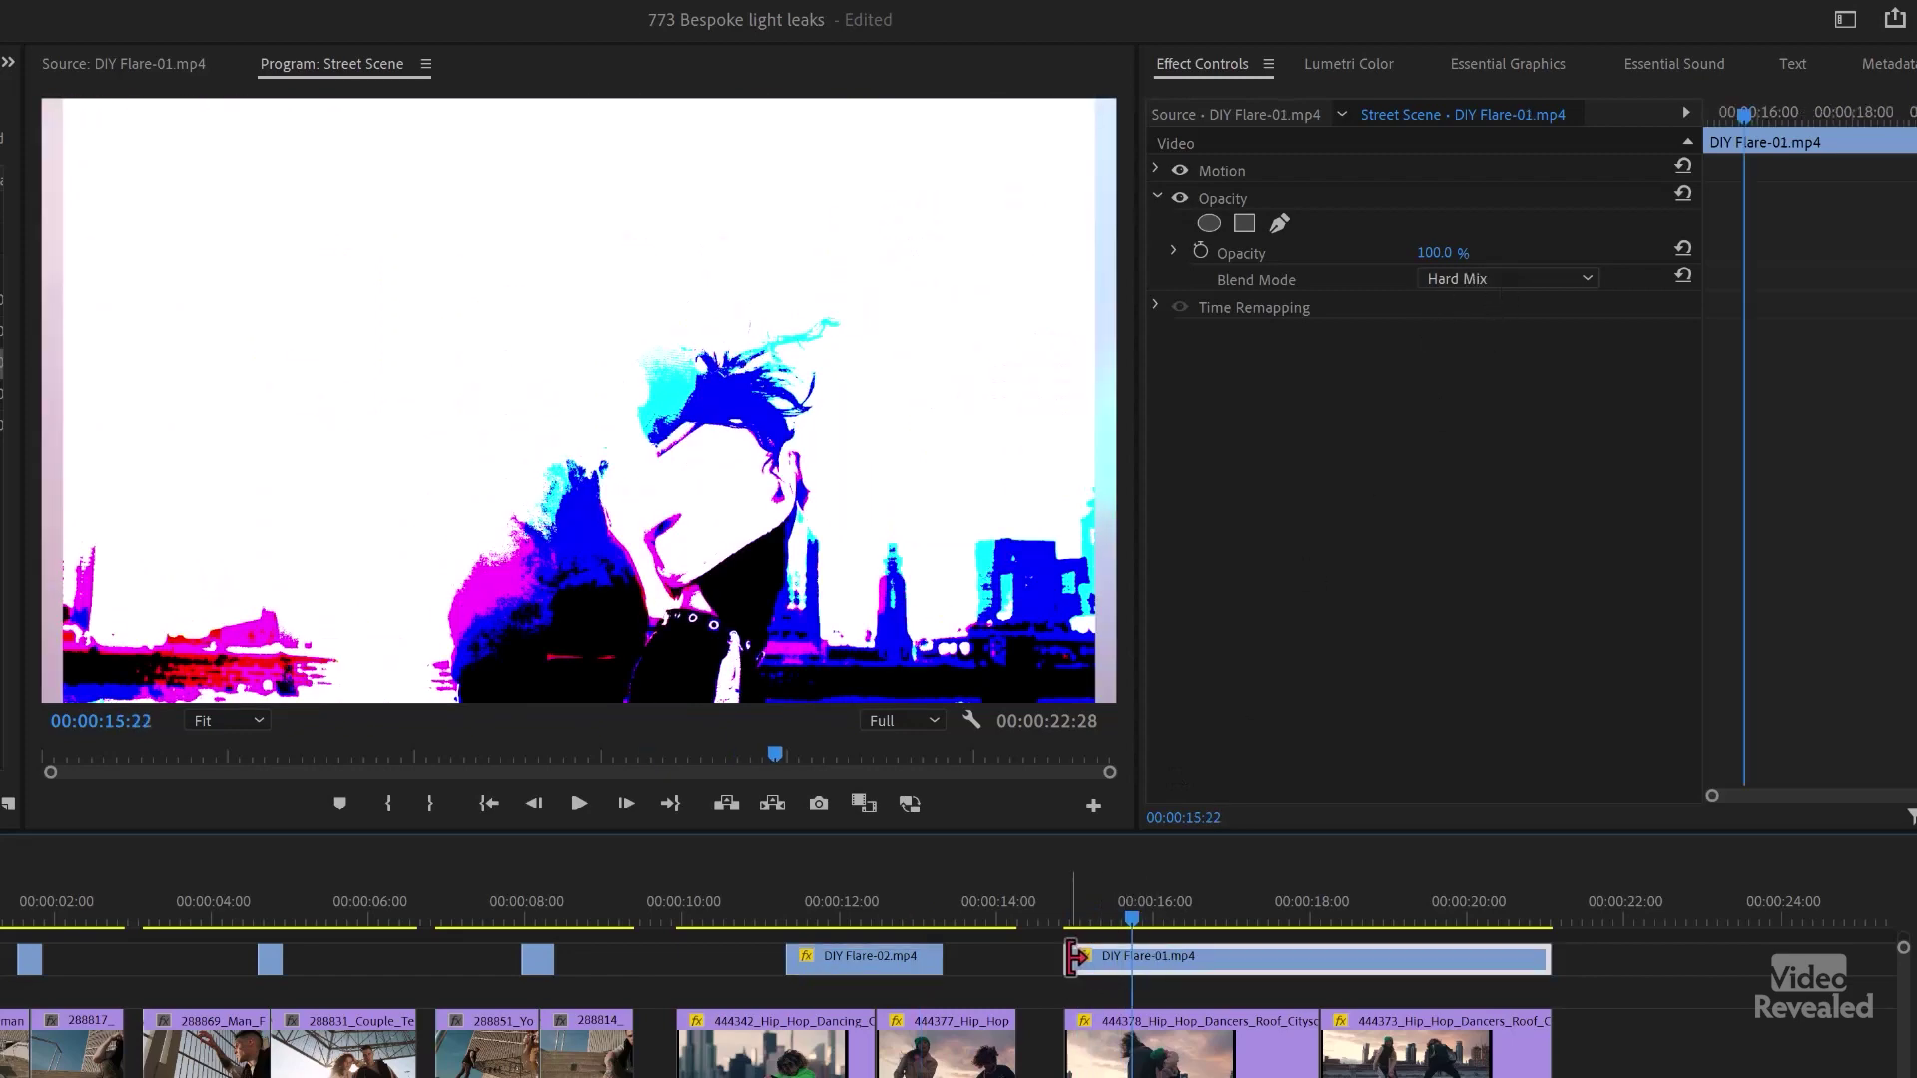
left_click_drag(1117, 911, 1313, 943)
left_click_drag(1331, 936, 1465, 940)
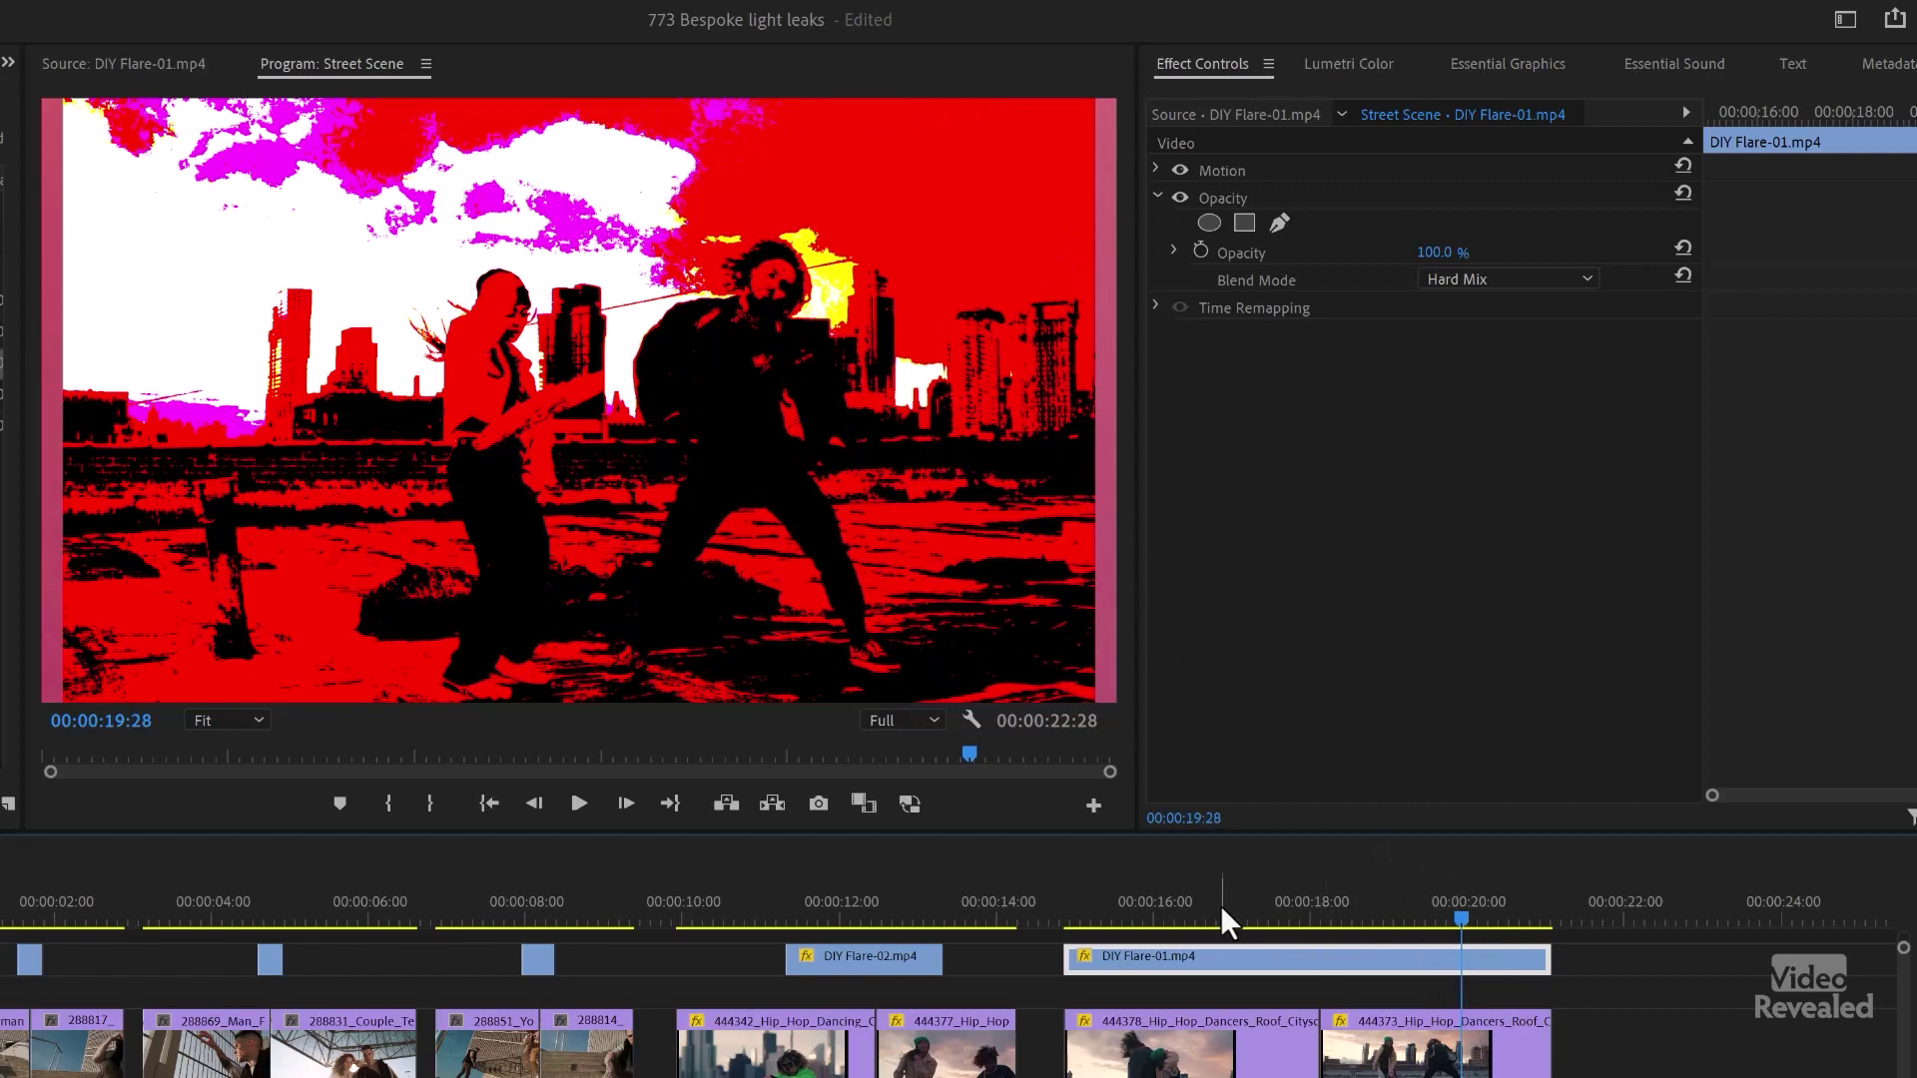
left_click(1093, 917)
key("space")
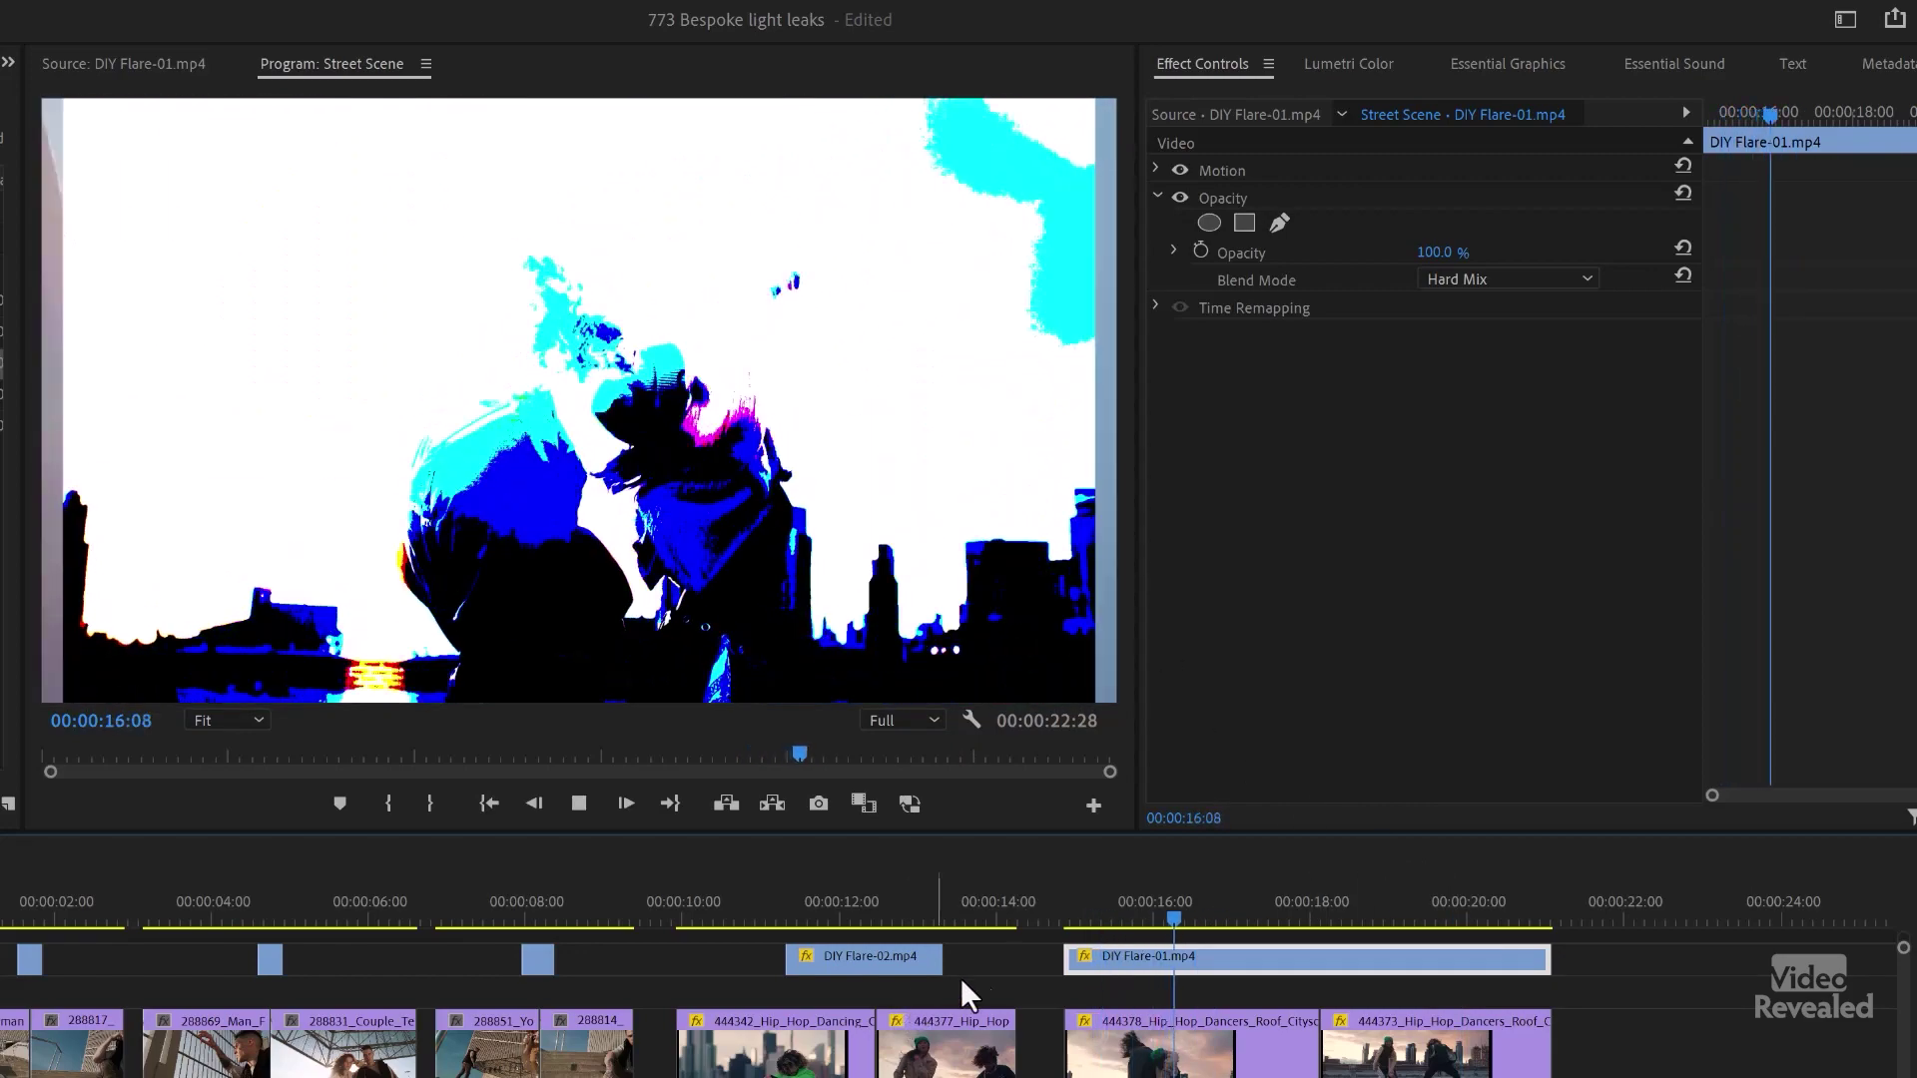
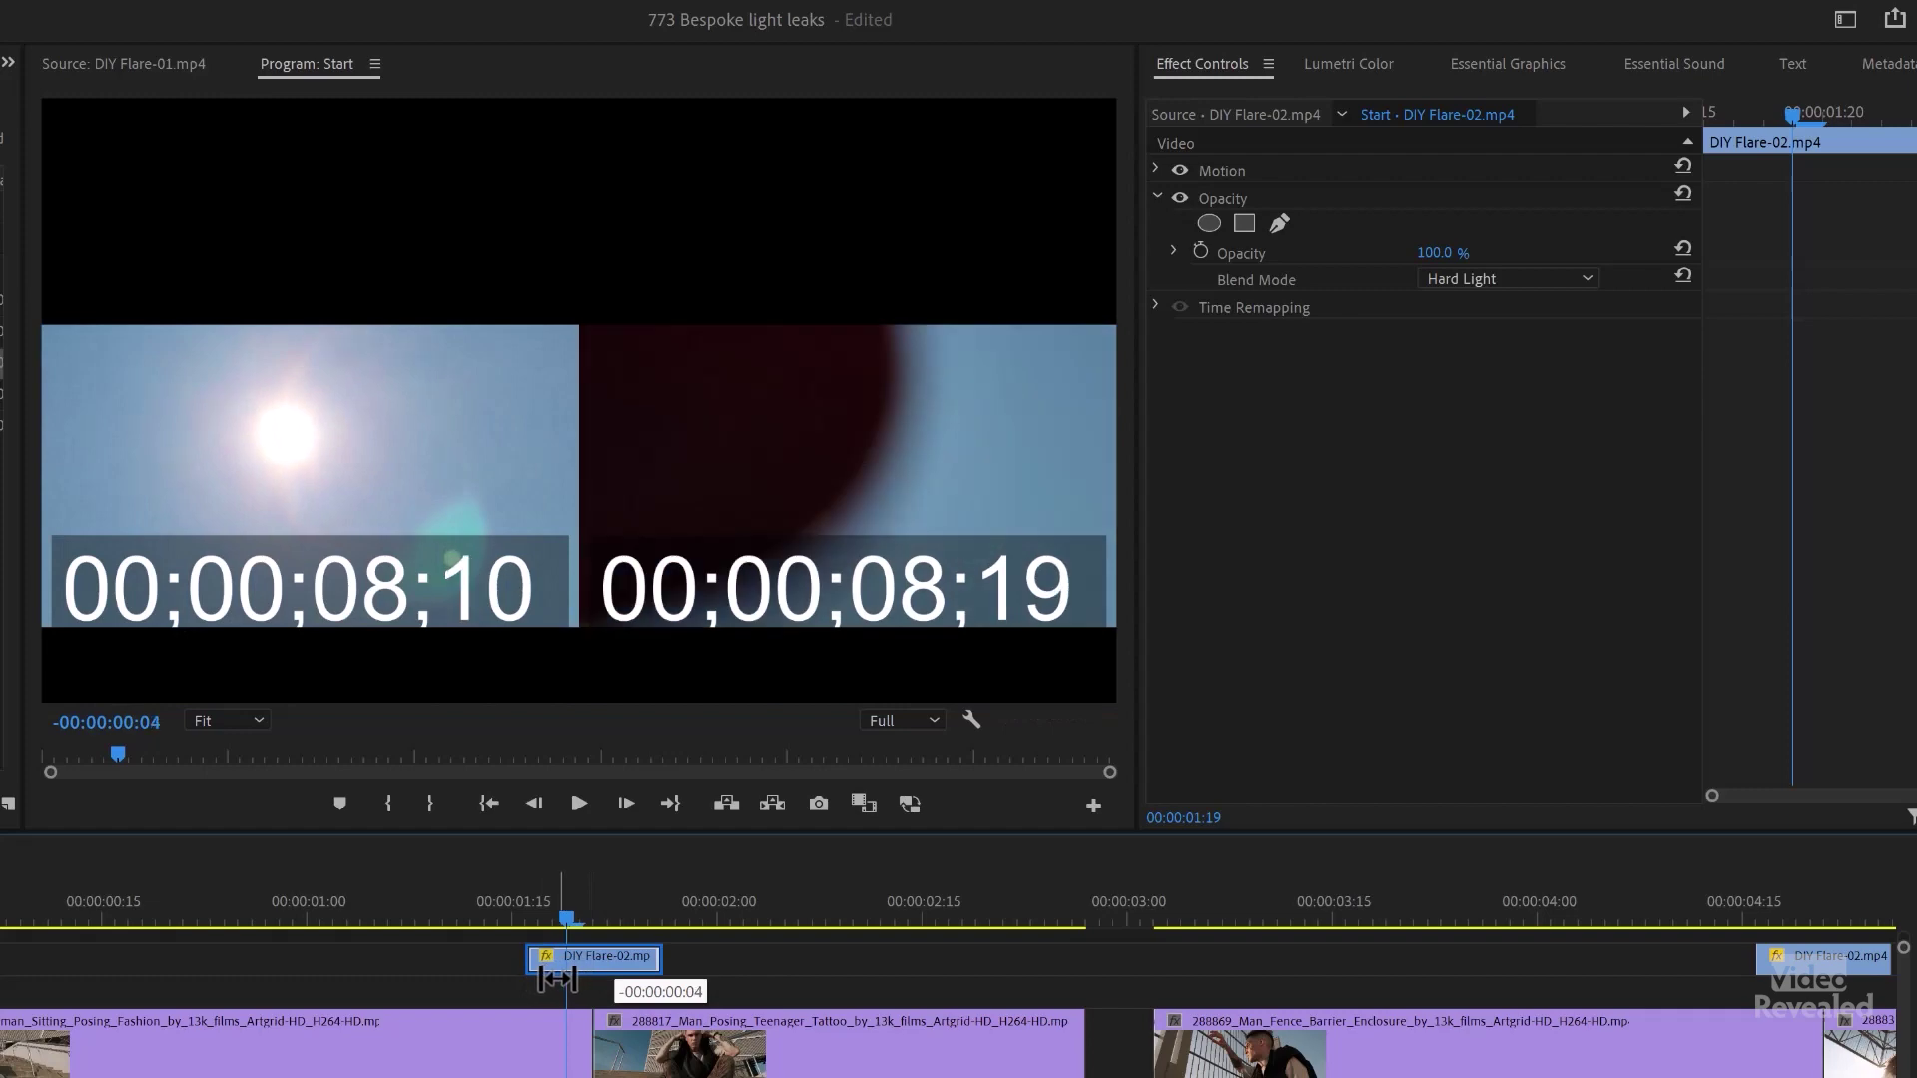
Slip the first flare clip in the Start sequence to a different part of its recording and set its blend mode to Screen.
mouse_move(565, 913)
left_mouse_down()
mouse_move(501, 926)
mouse_move(651, 950)
mouse_move(597, 954)
mouse_move(596, 909)
mouse_move(657, 909)
mouse_move(597, 914)
left_mouse_up()
key("y")
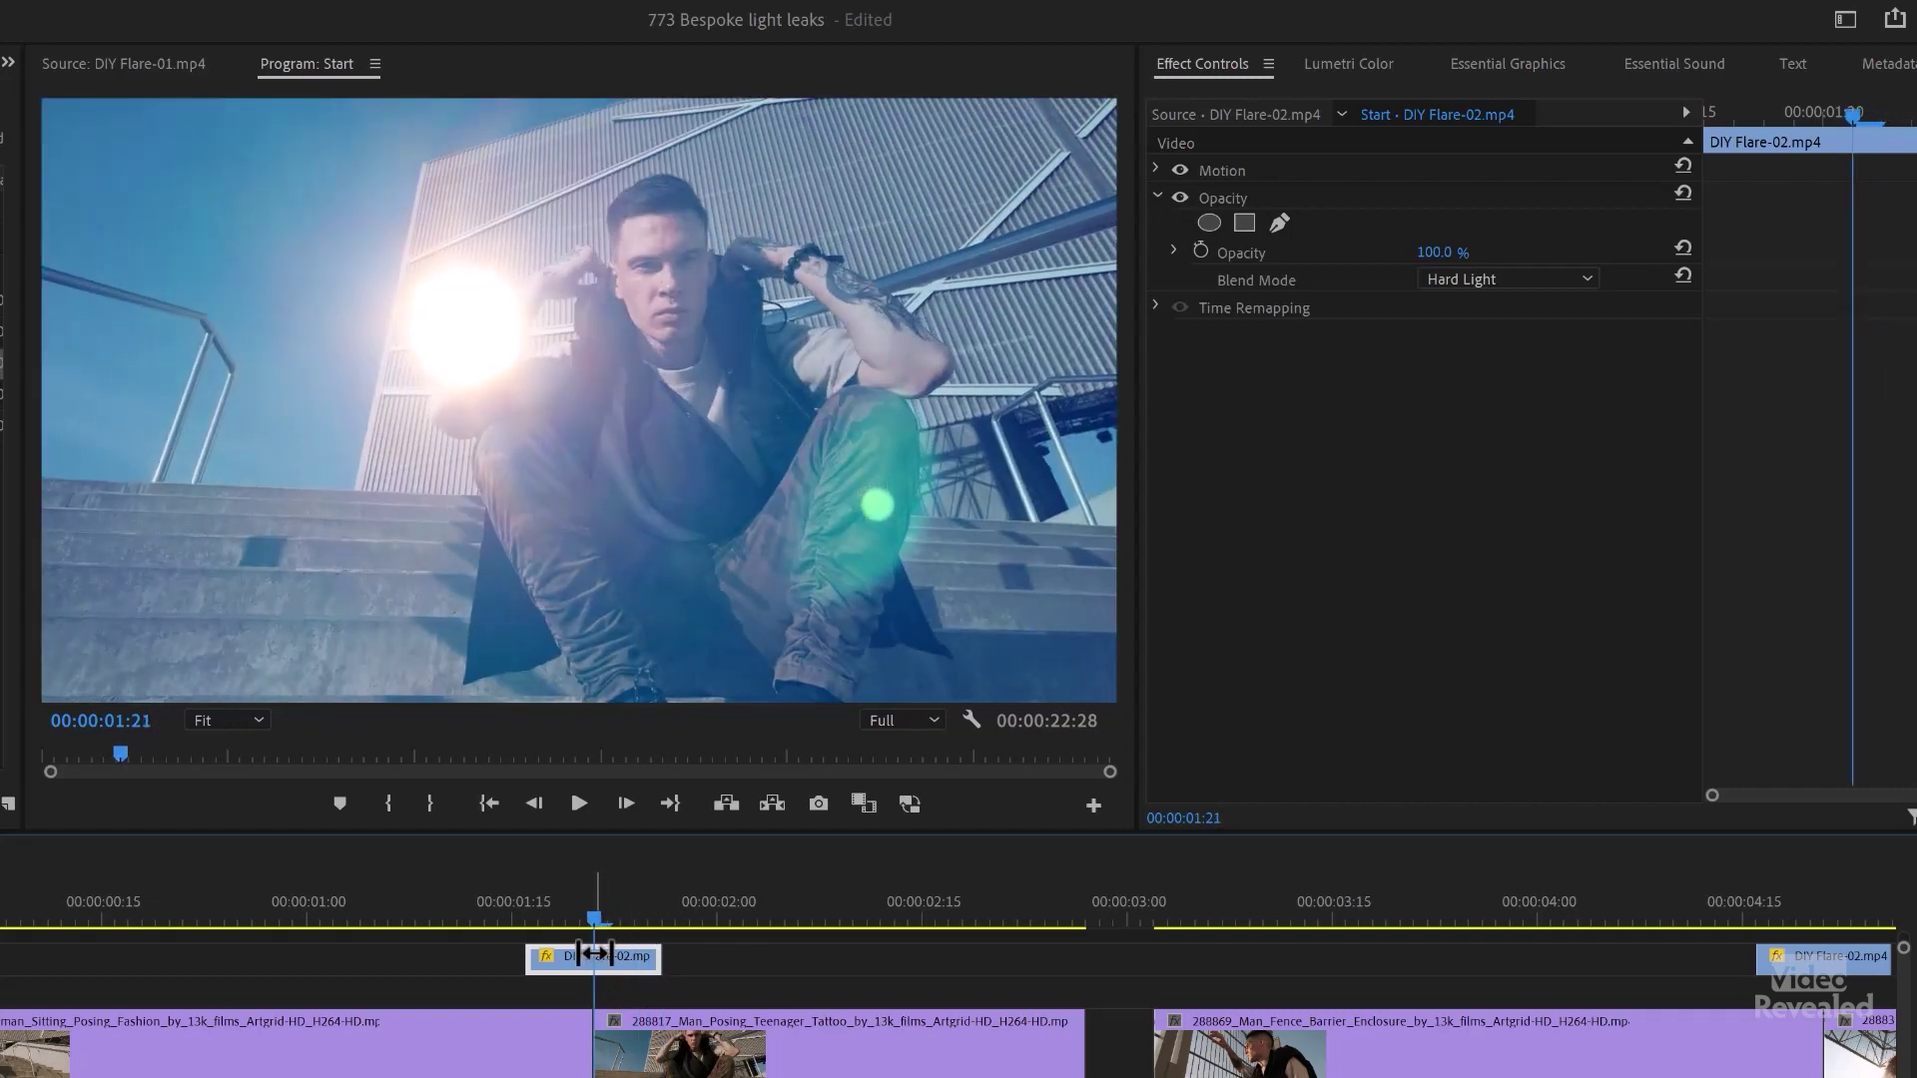
left_click_drag(595, 963, 1758, 885)
left_click_drag(564, 966, 695, 966)
left_click(1507, 280)
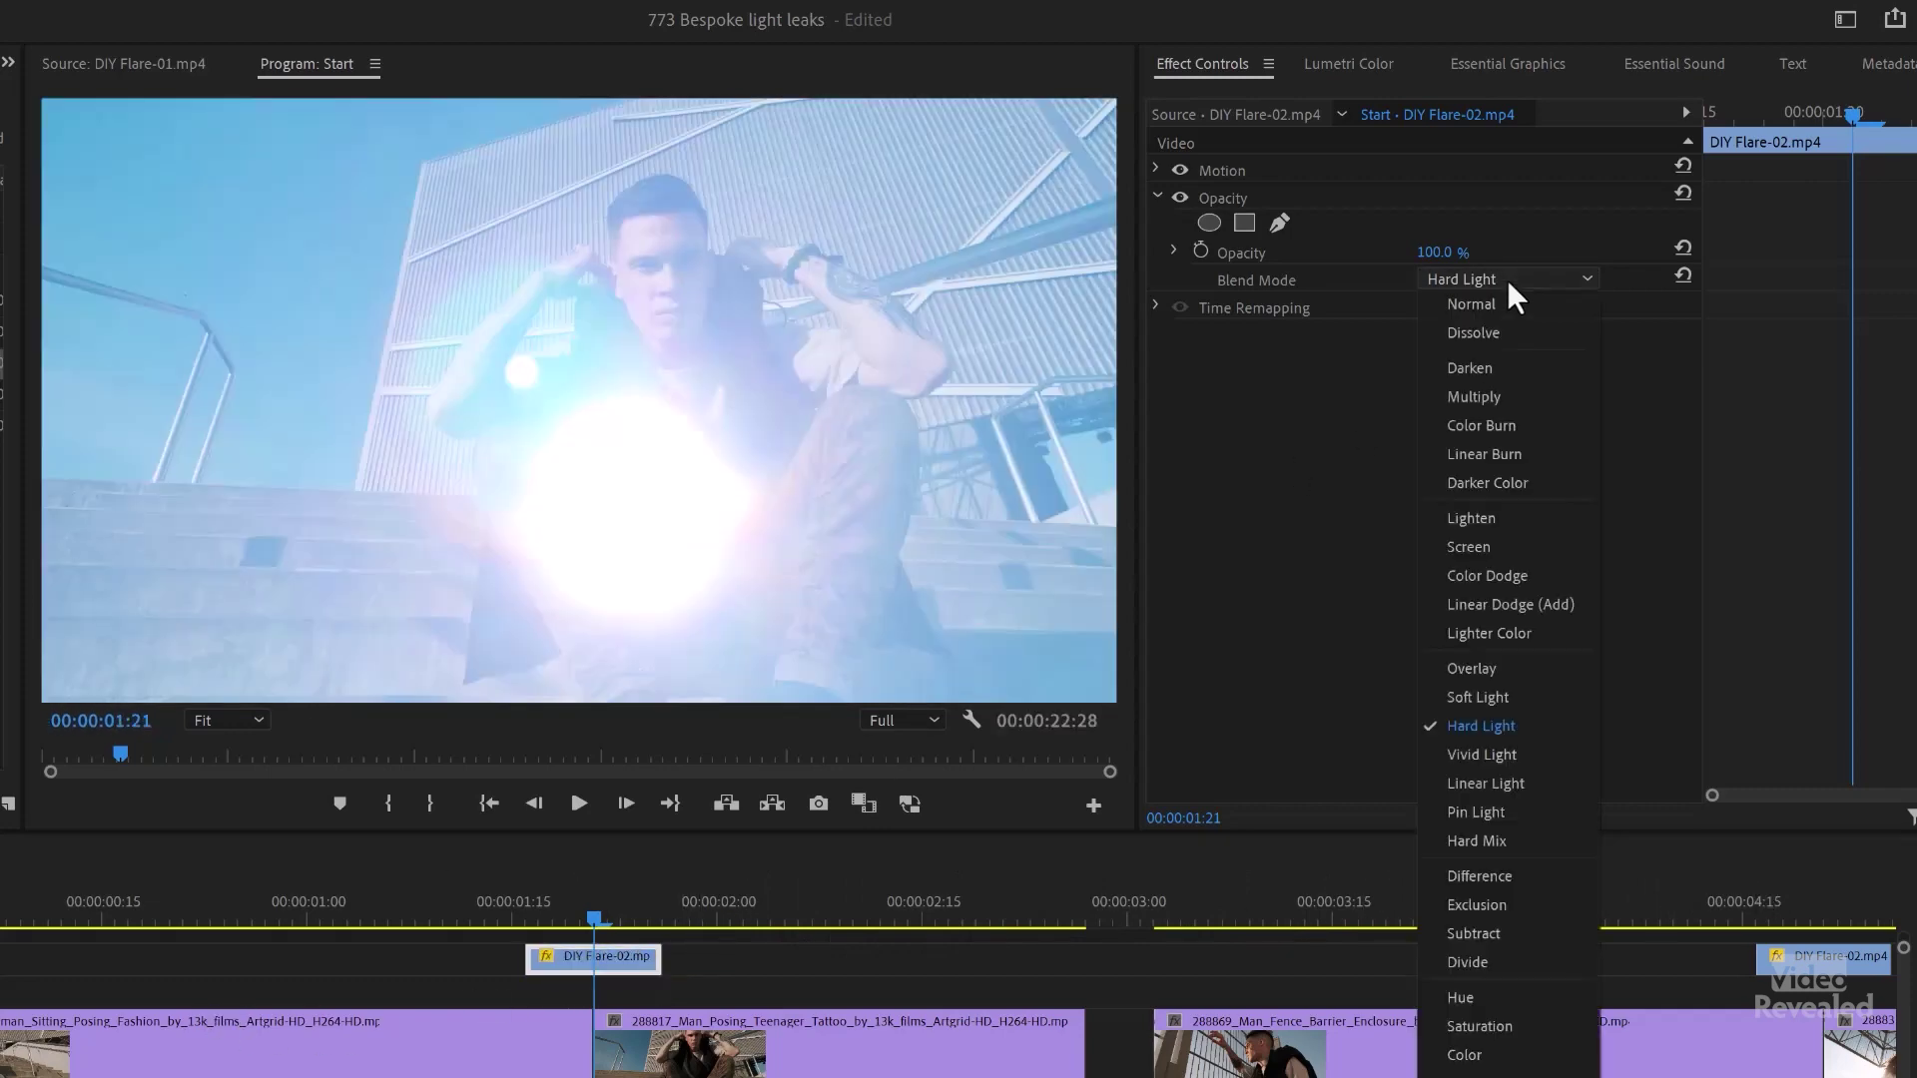
left_click(1465, 548)
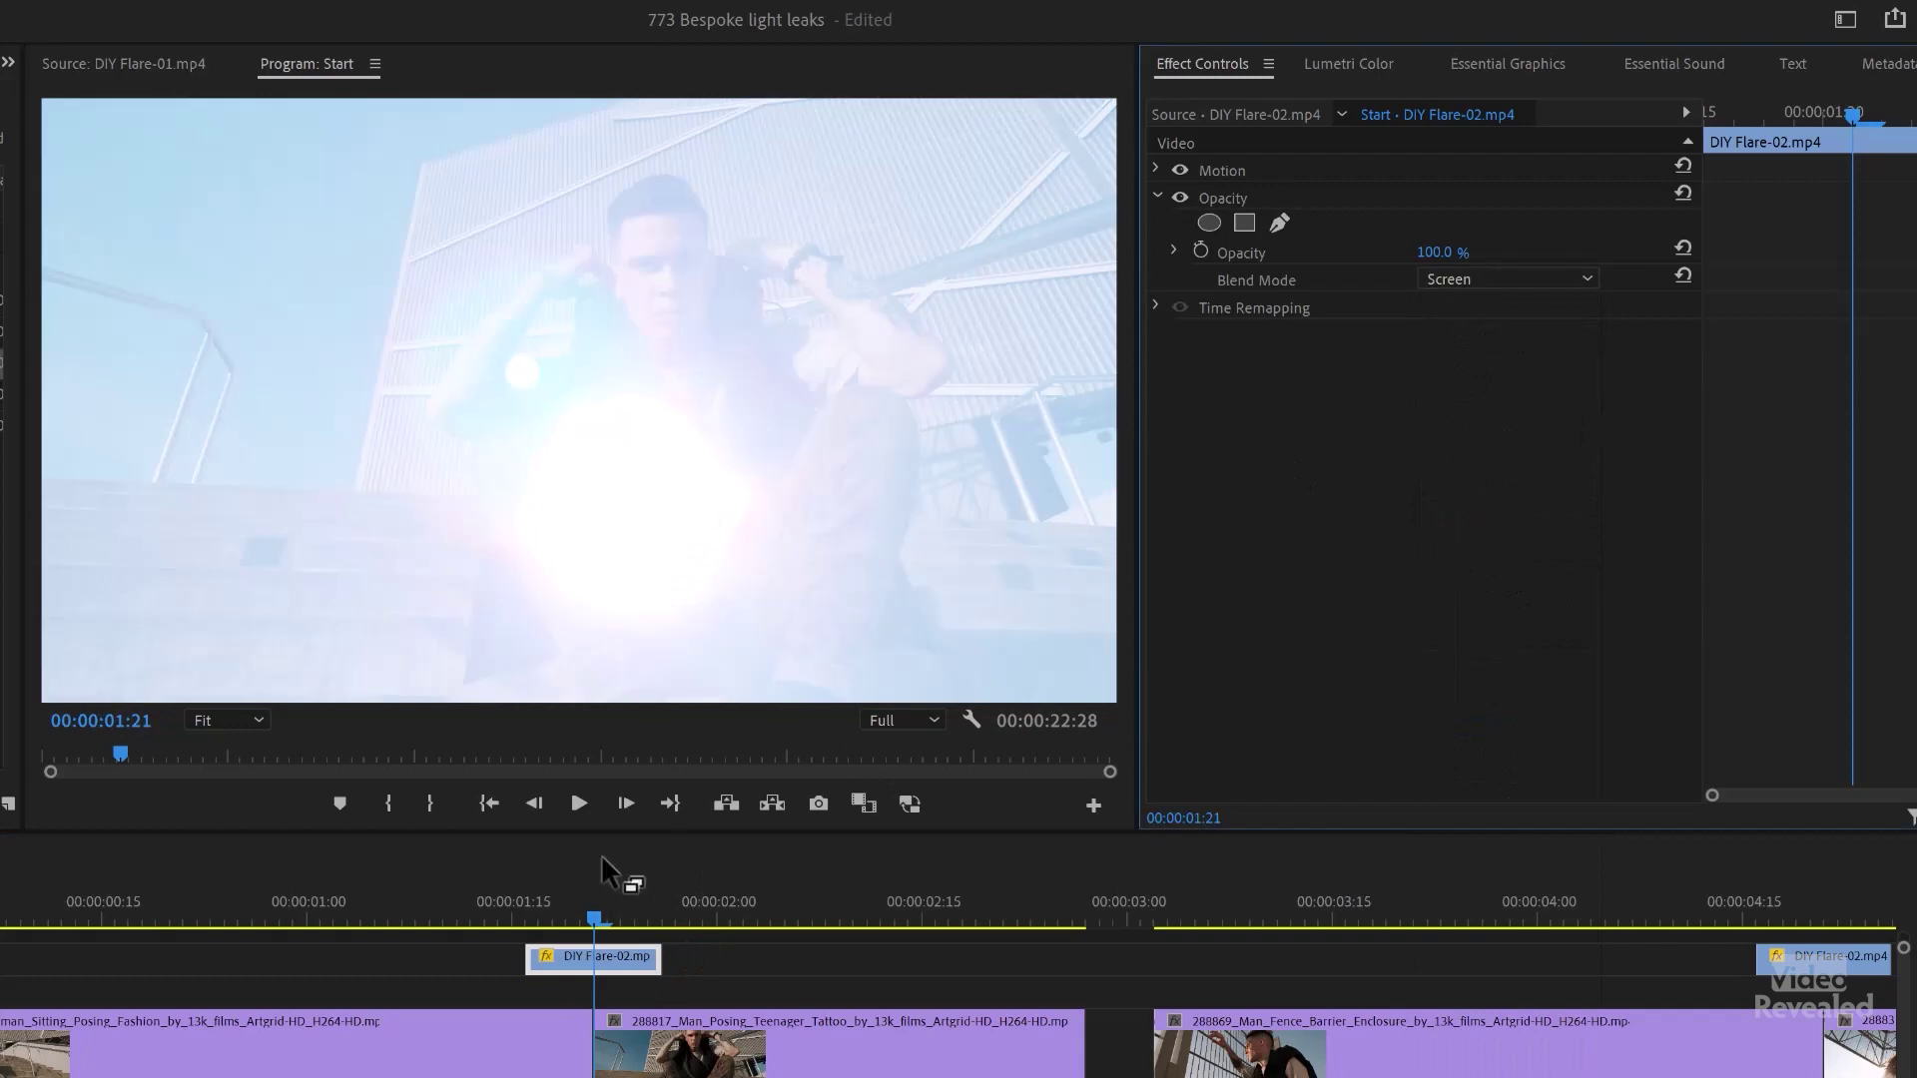
Try the Linear Dodge (Add) and Overlay blend modes on the first flare clip in the Start sequence, and settle on Pin Light.
left_click_drag(582, 897, 581, 942)
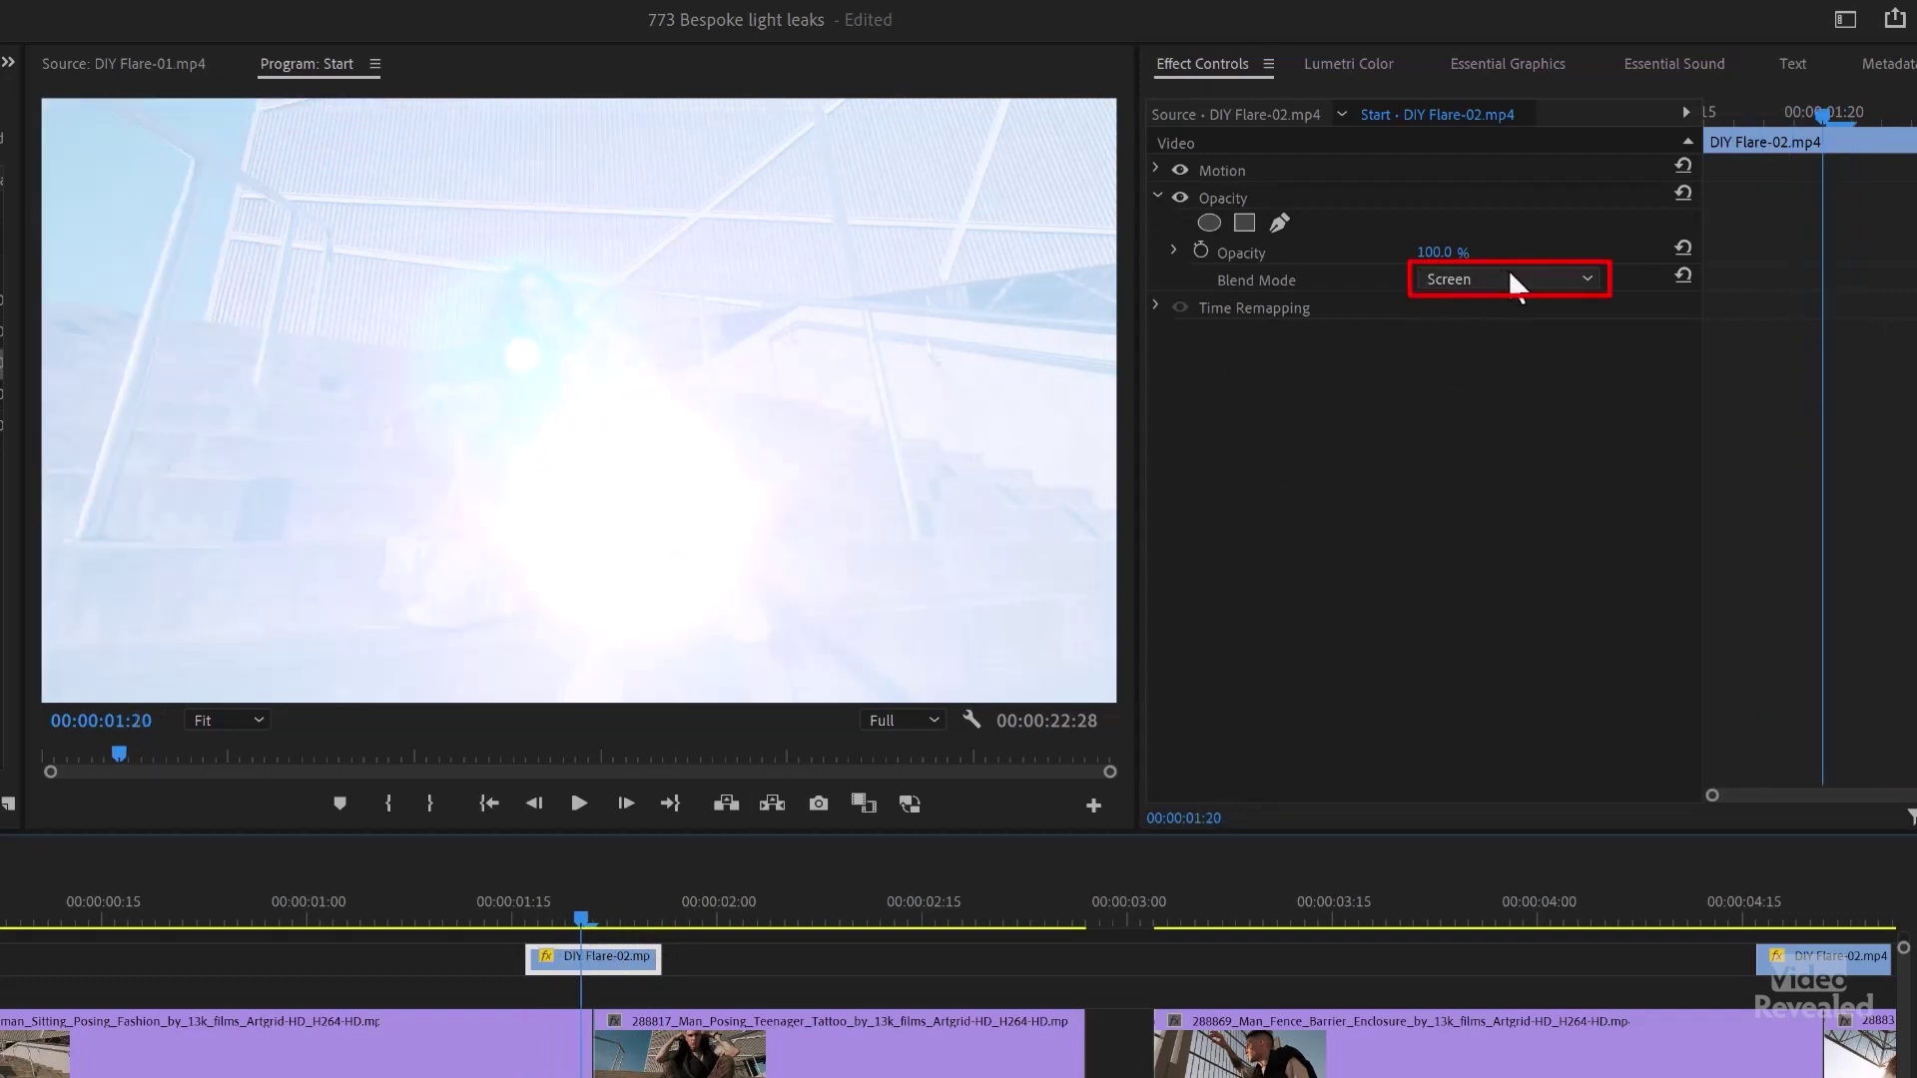
scroll(1512, 269, "down", 2)
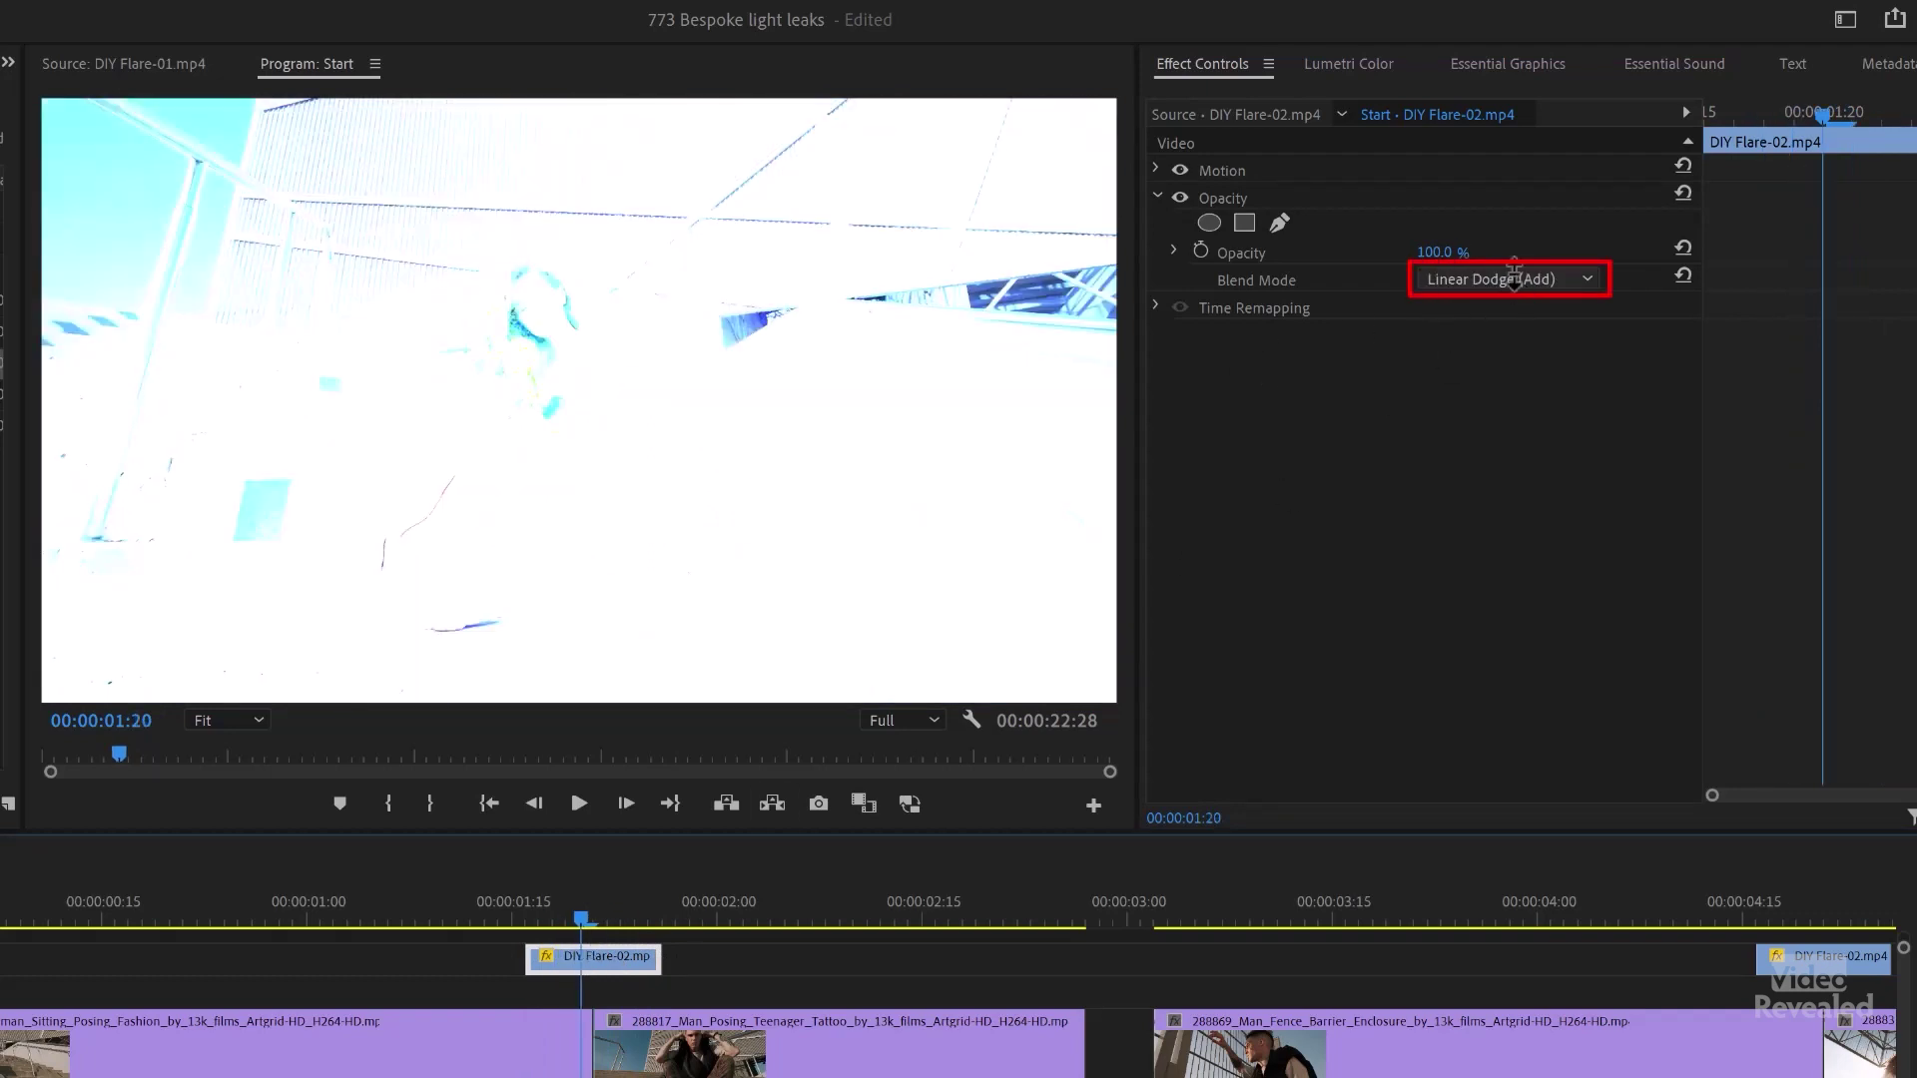
scroll(1514, 271, "down", 2)
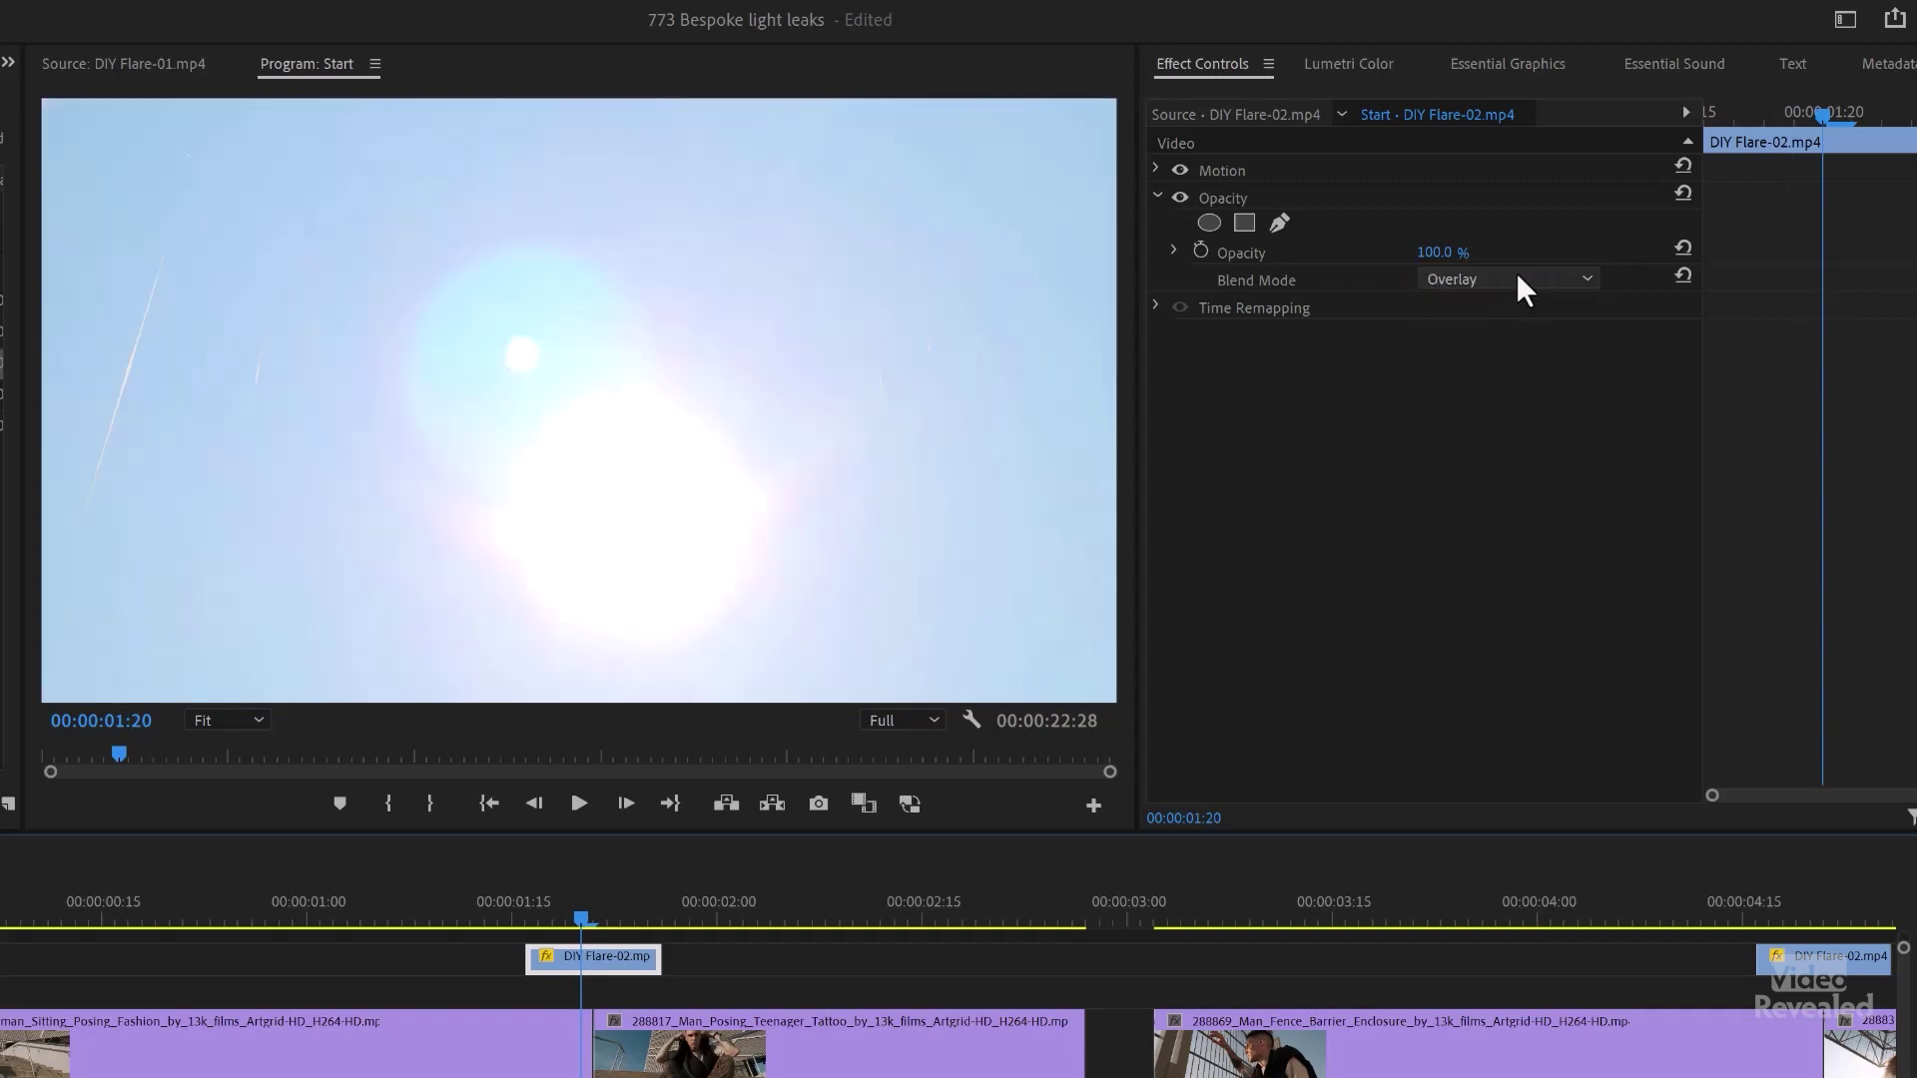
scroll(1516, 280, "down", 2)
scroll(1517, 278, "down", 1)
scroll(1519, 273, "down", 1)
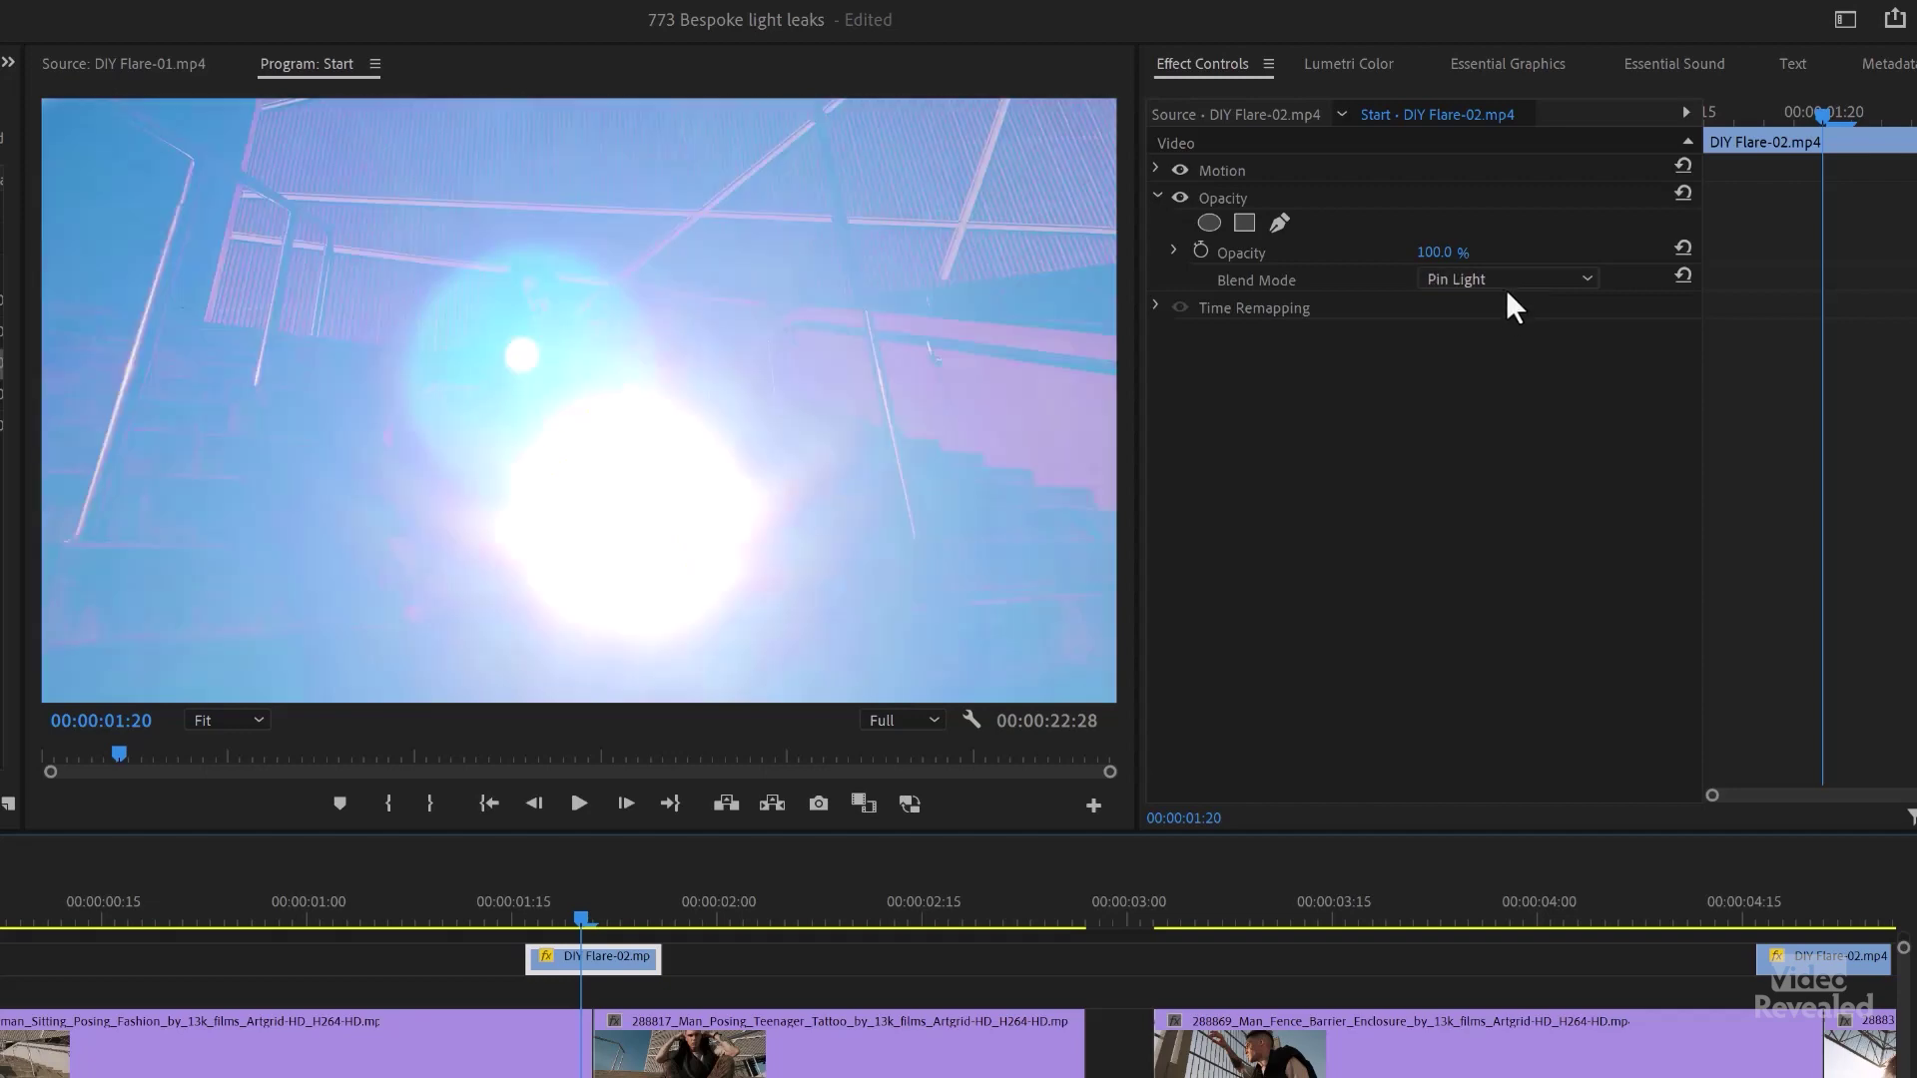
Apply Cross Dissolves to both ends of the first flare clip and set the opening dissolve's duration to 3 frames.
mouse_move(520, 905)
left_mouse_down()
mouse_move(502, 910)
mouse_move(645, 910)
mouse_move(528, 928)
left_mouse_up()
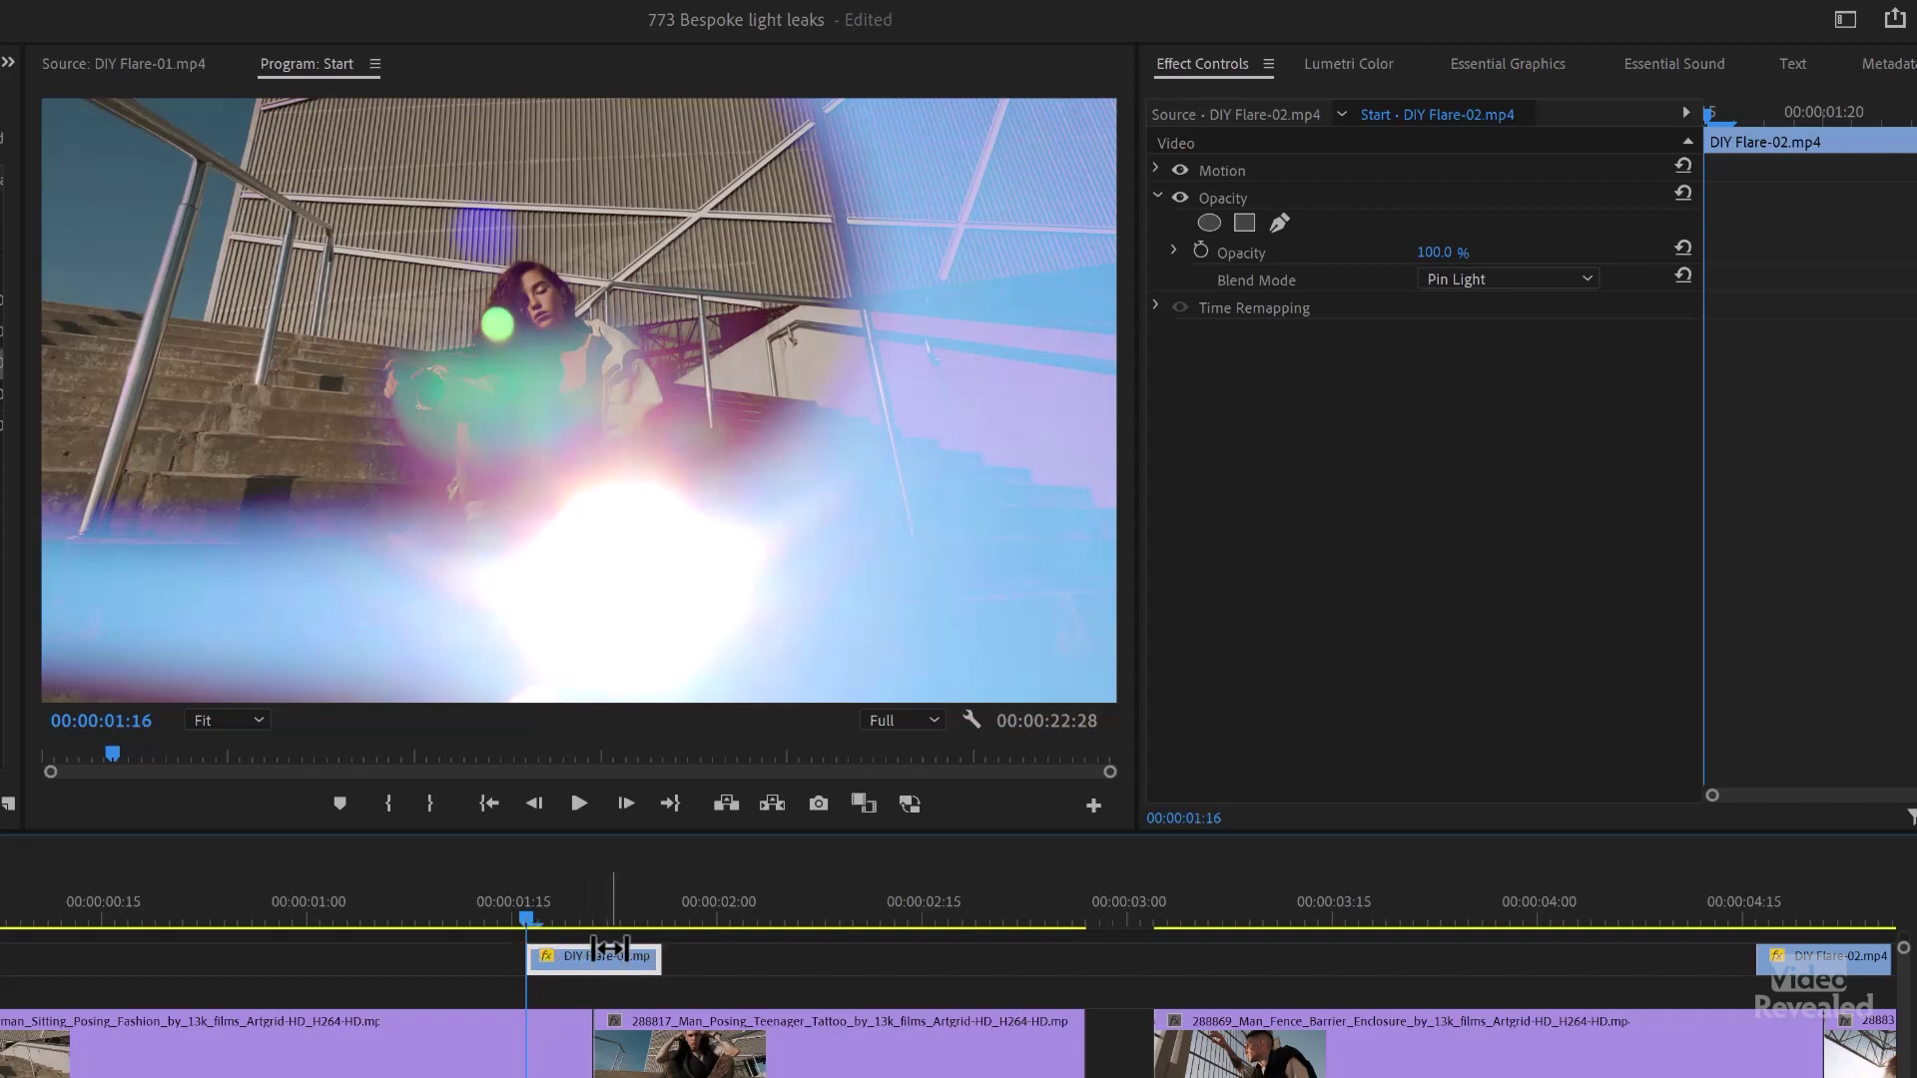
left_click_drag(610, 947, 604, 958)
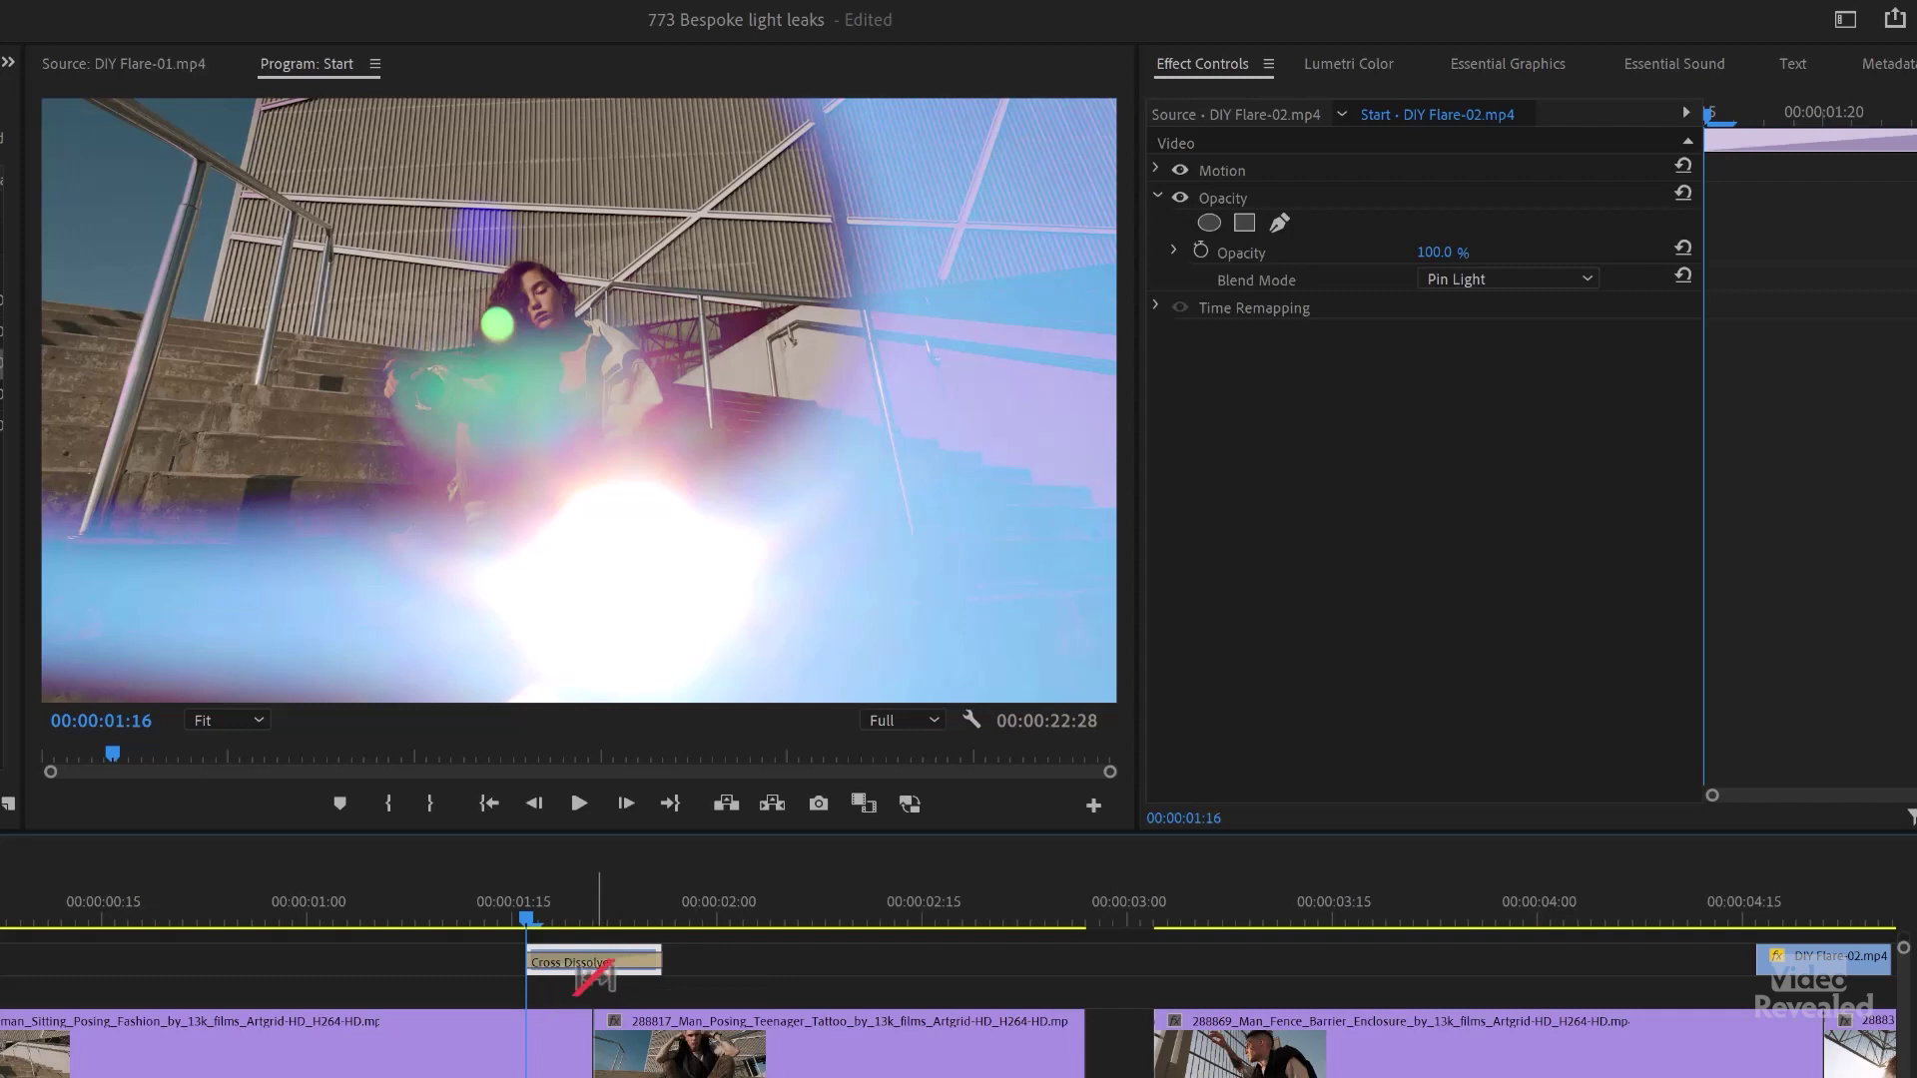
double_click(561, 961)
type("3")
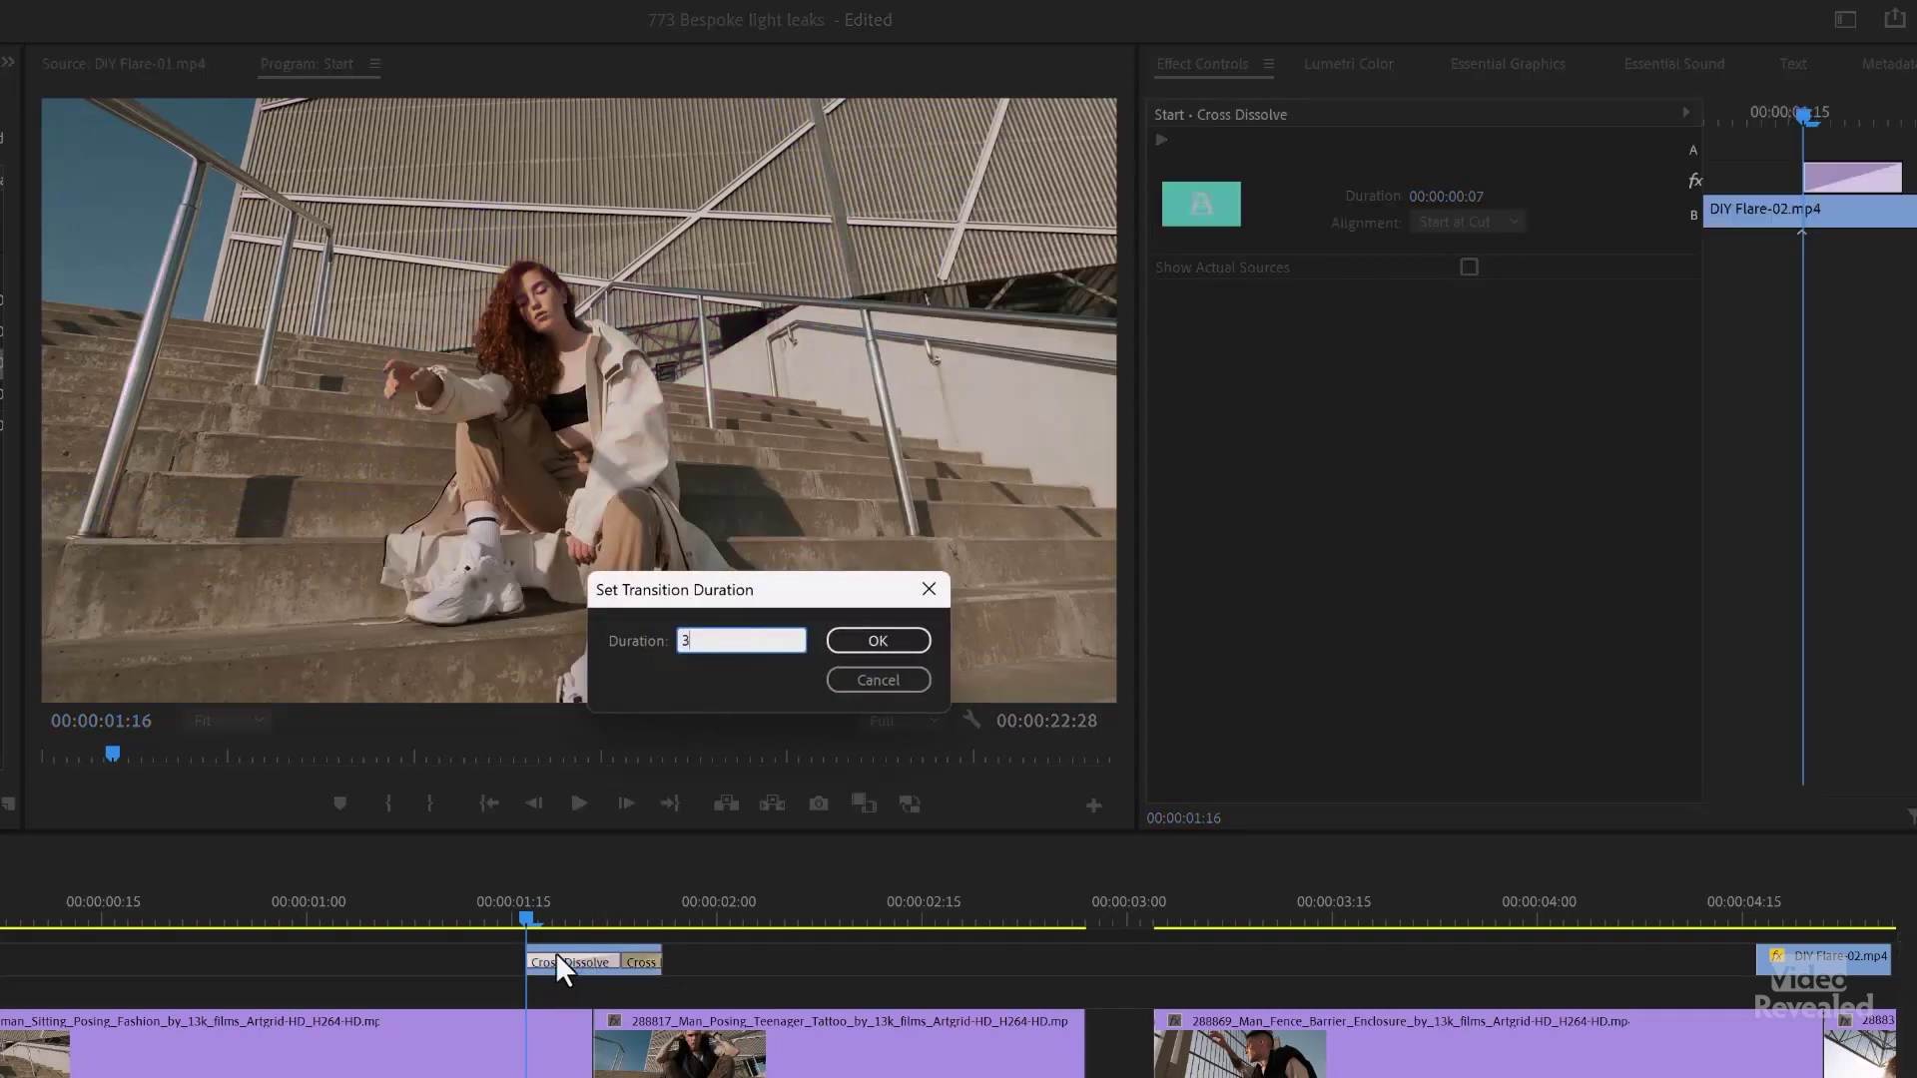
key("Return")
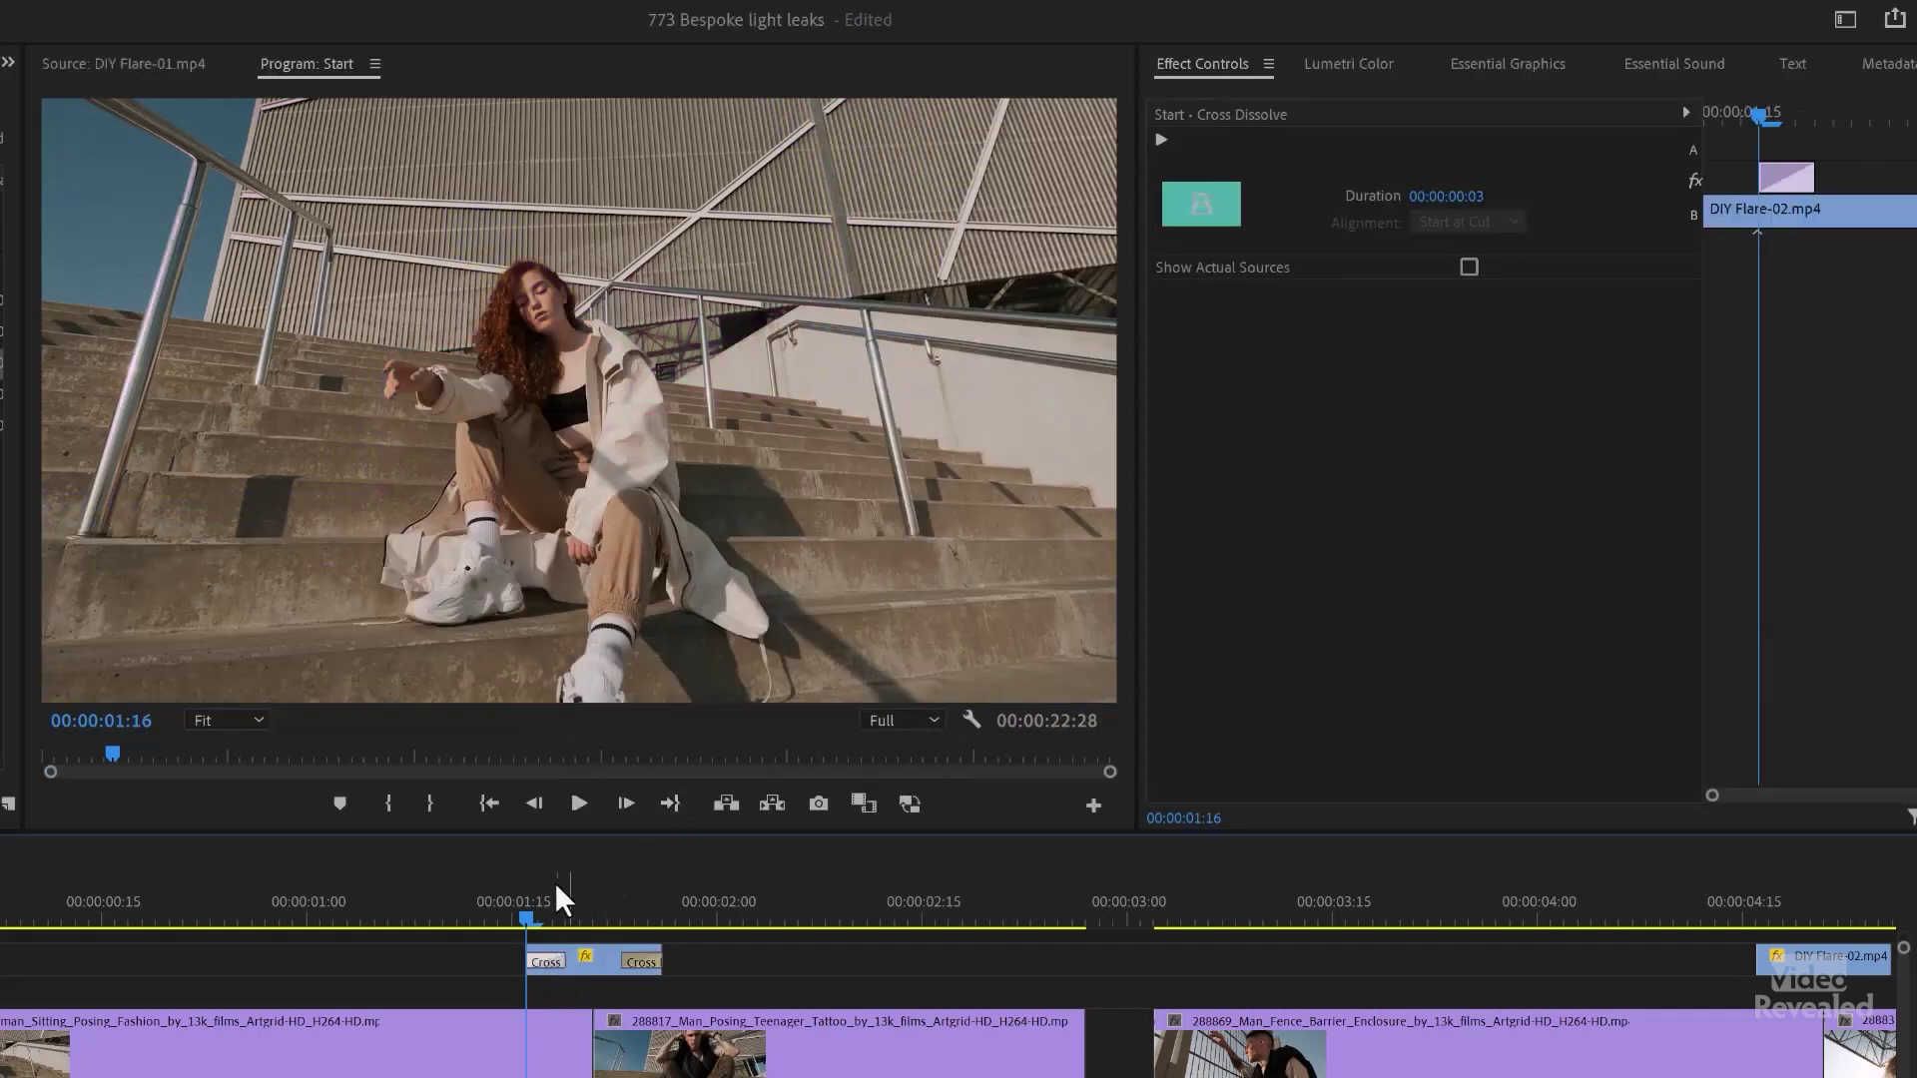
Scrub and play the first flare transition across its cut to check the Pin Light blend with the dissolves.
left_click_drag(518, 912, 602, 911)
left_click(602, 962)
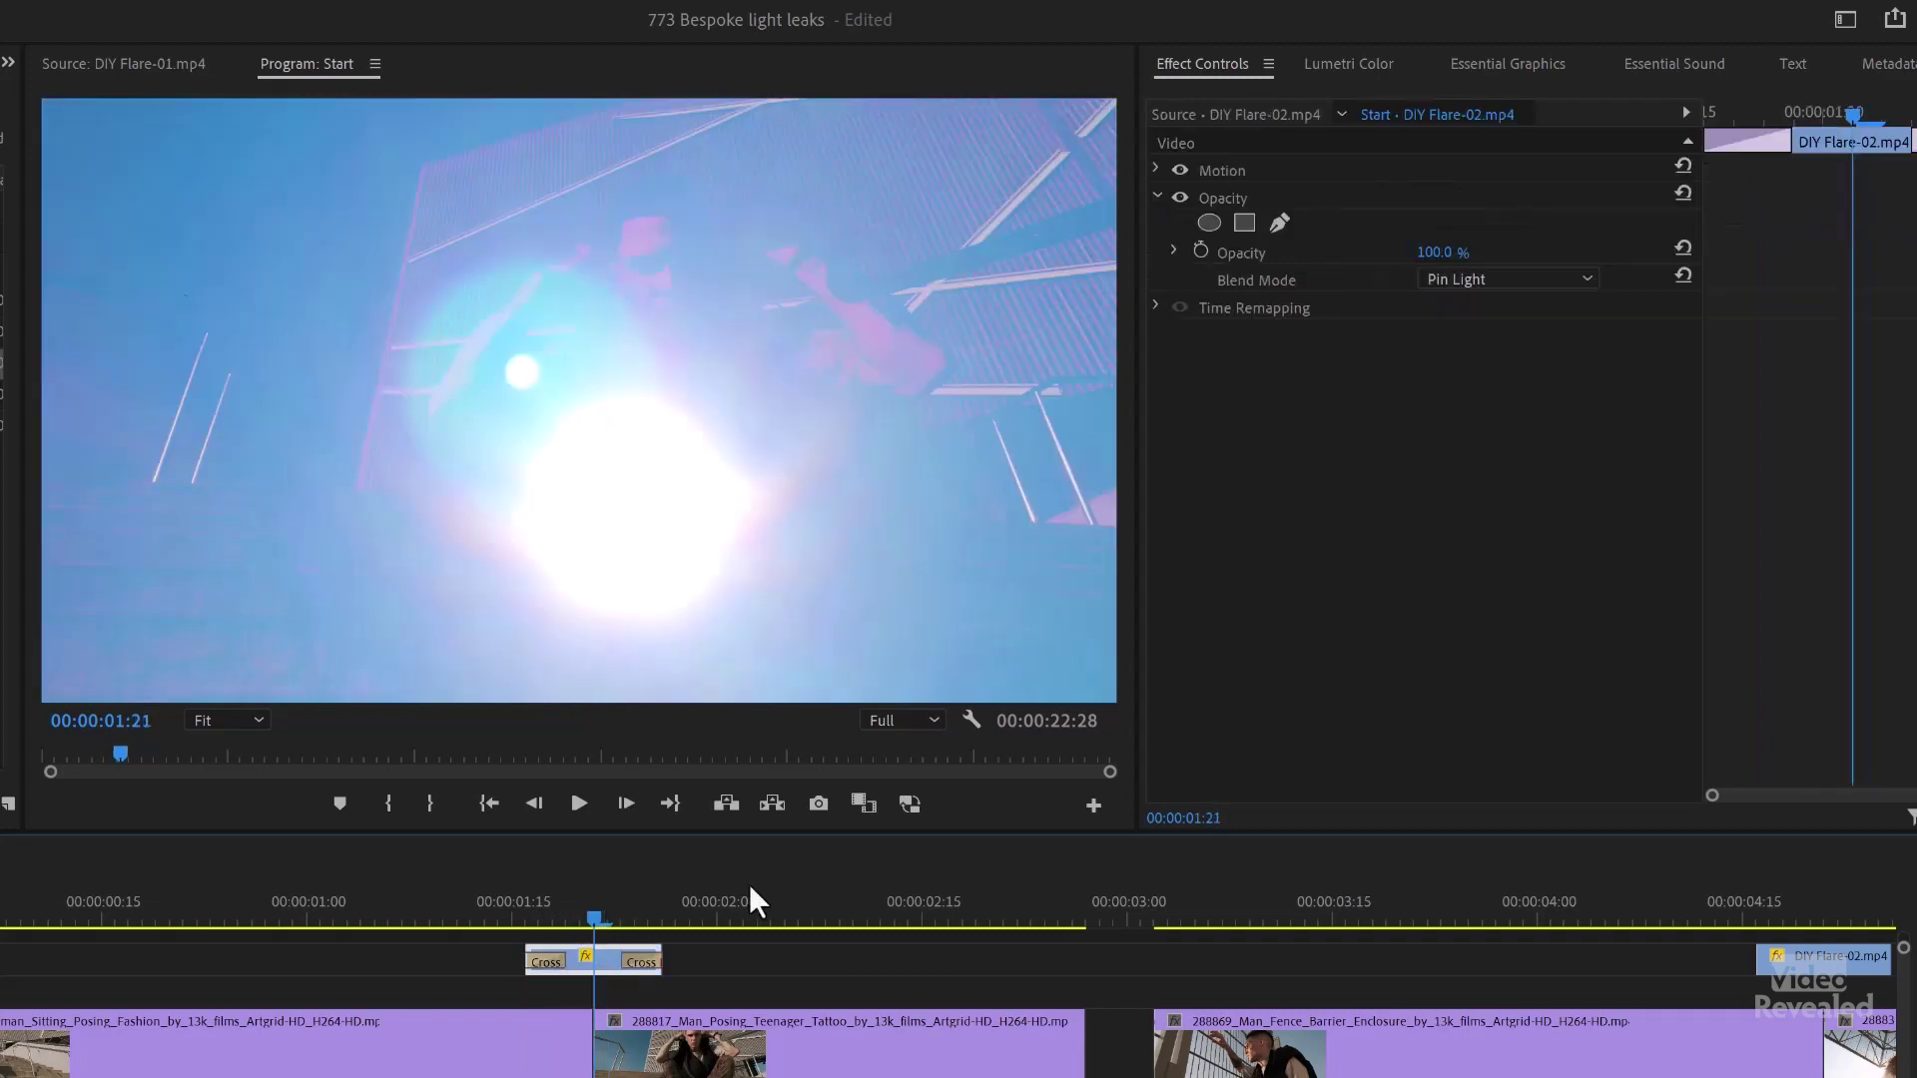
left_click(520, 909)
key("space")
left_click_drag(465, 909, 603, 914)
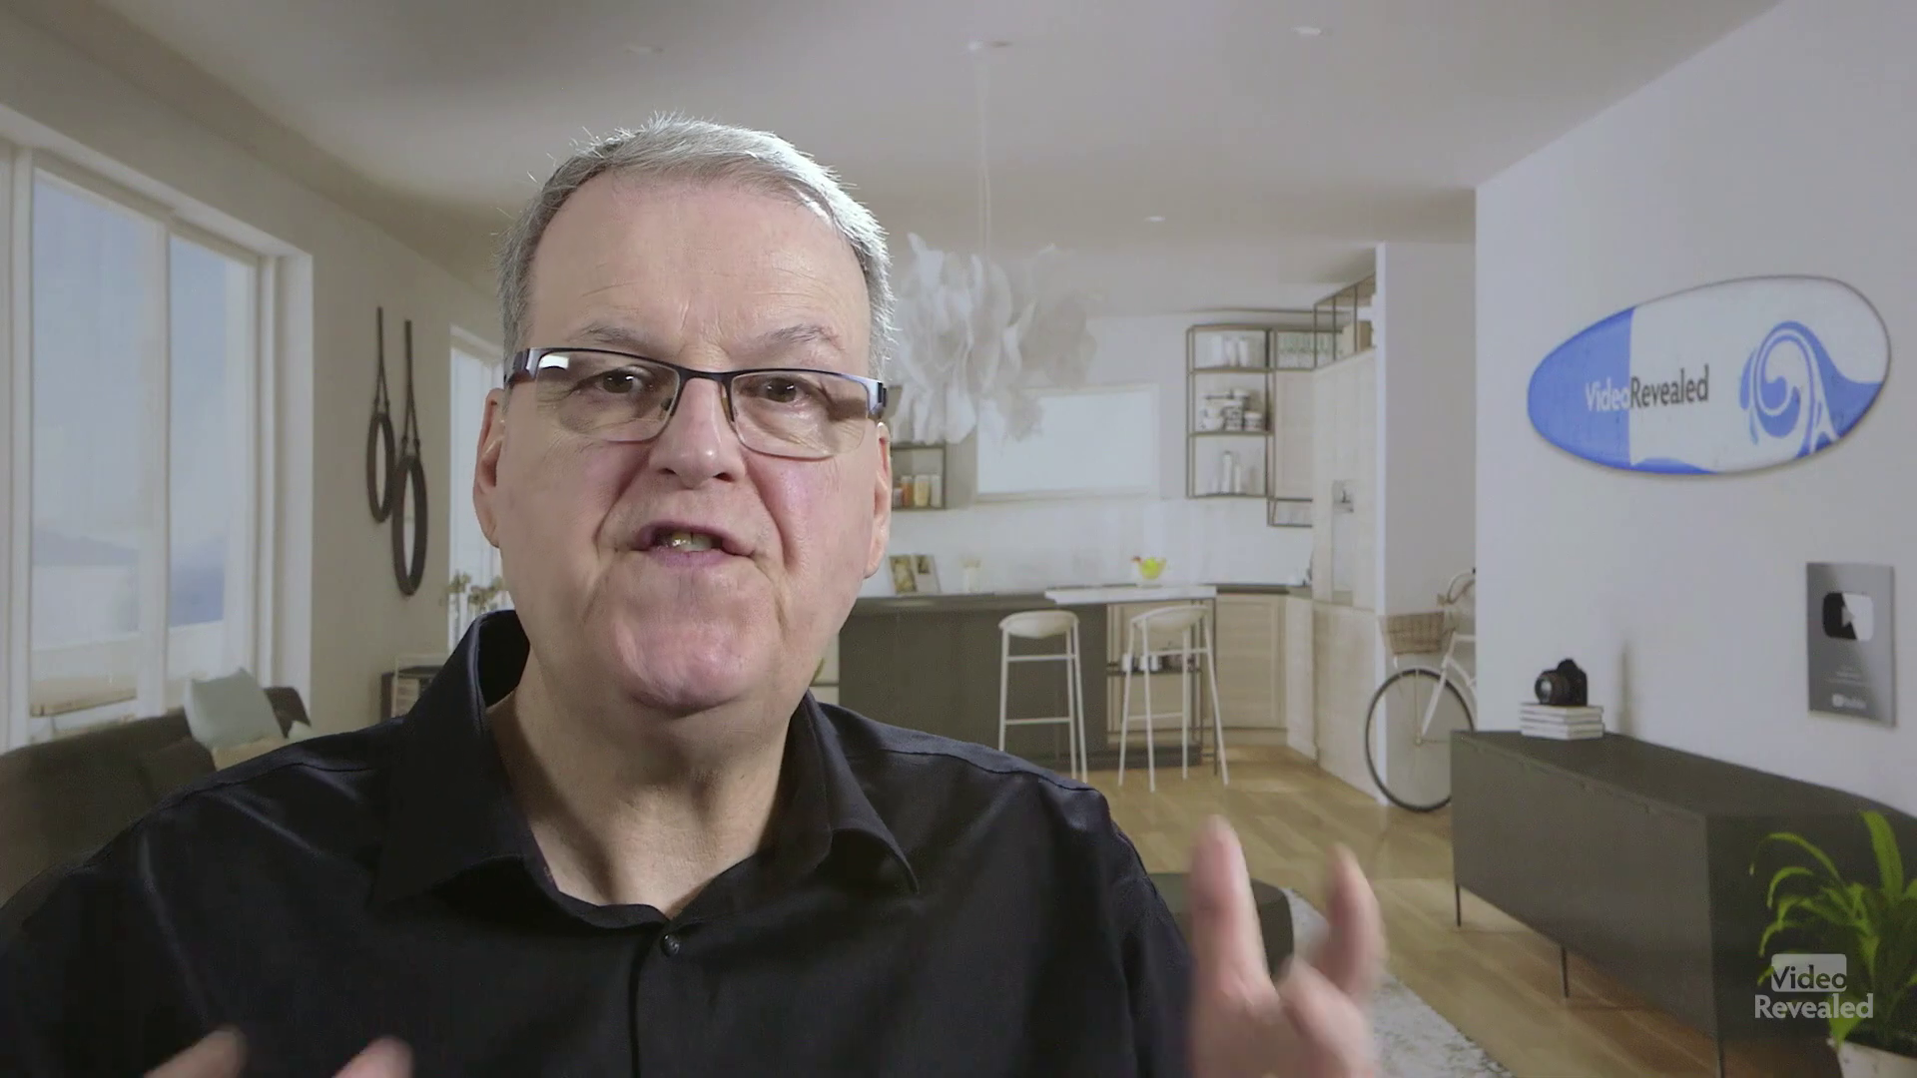